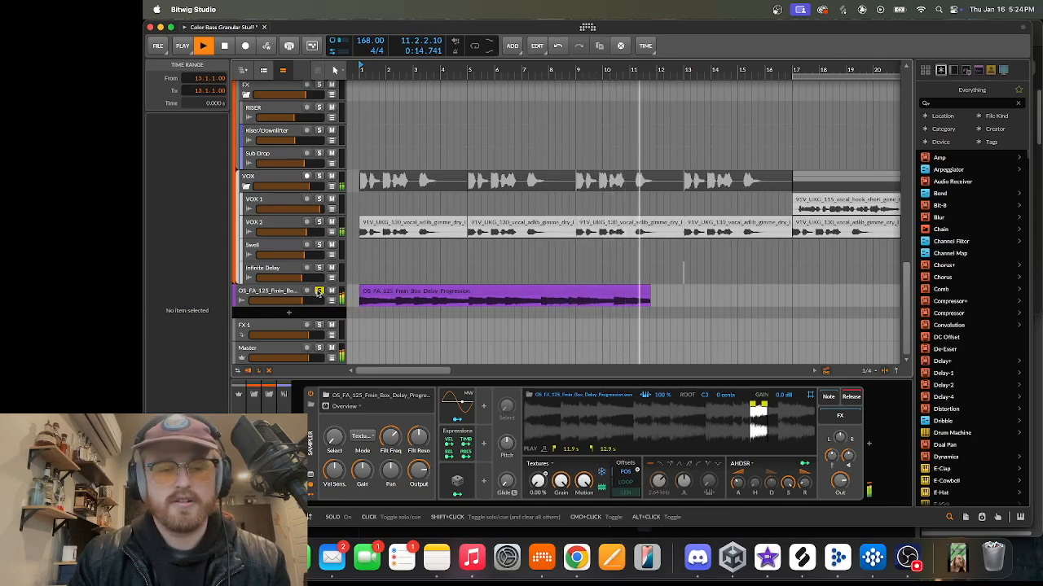
- Stop playback, select the Sampler device and check its play mode options, keeping Textures
{"action": "key", "text": "space"}
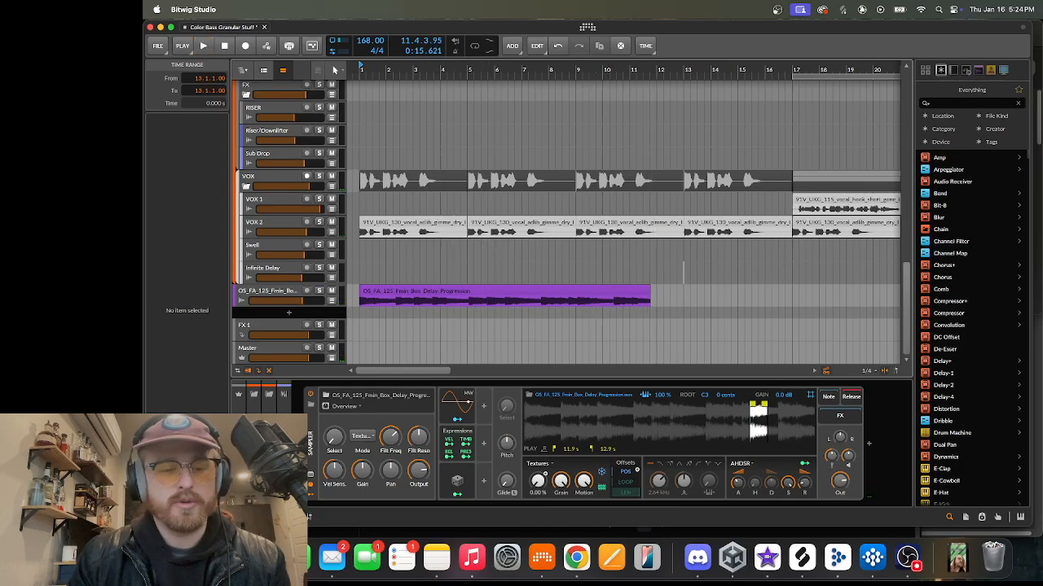
{"action": "left_click", "coordinate": [314, 458]}
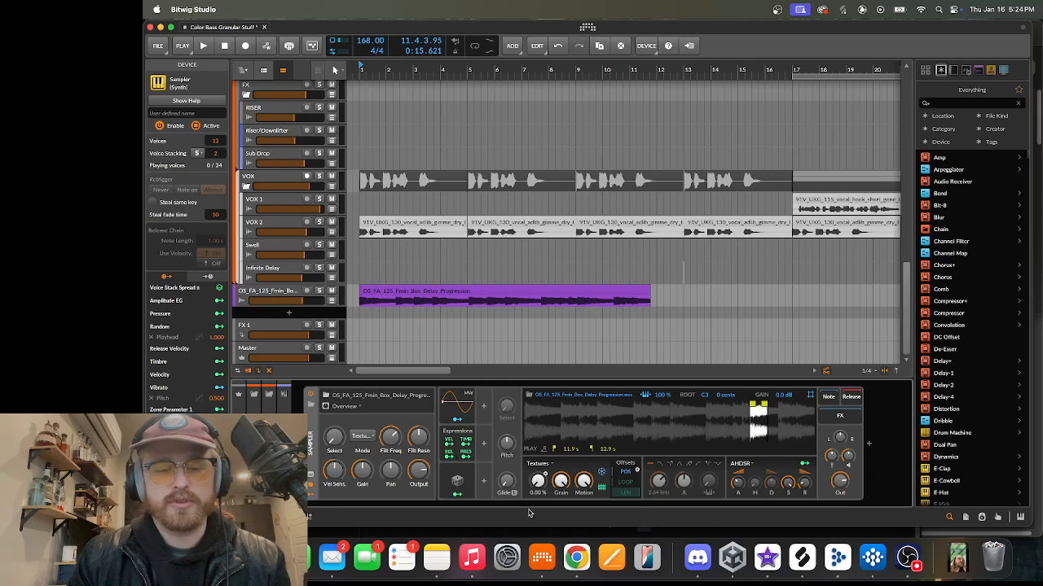
{"action": "left_click", "coordinate": [548, 465]}
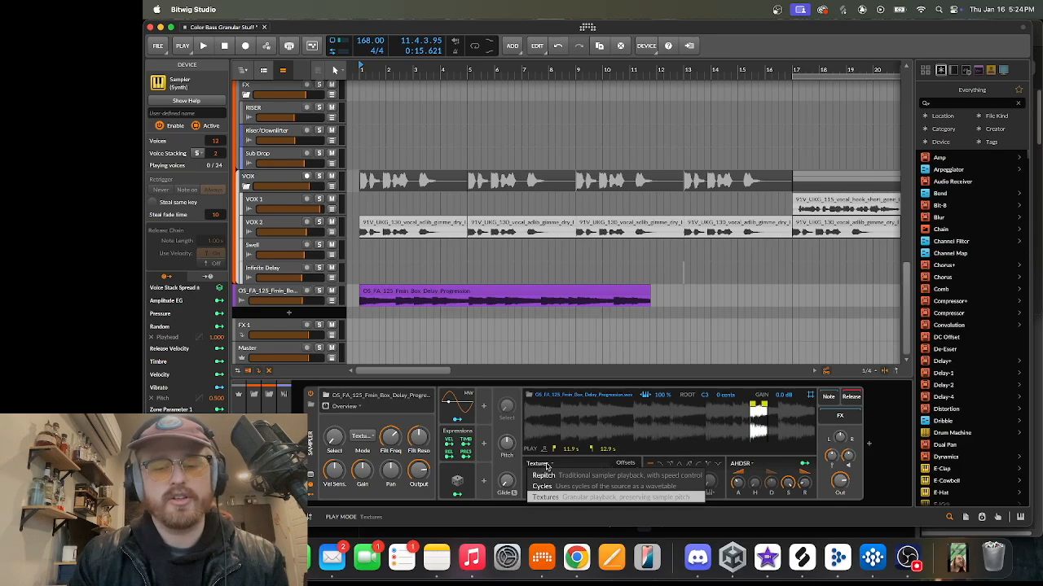
{"action": "left_click", "coordinate": [548, 466]}
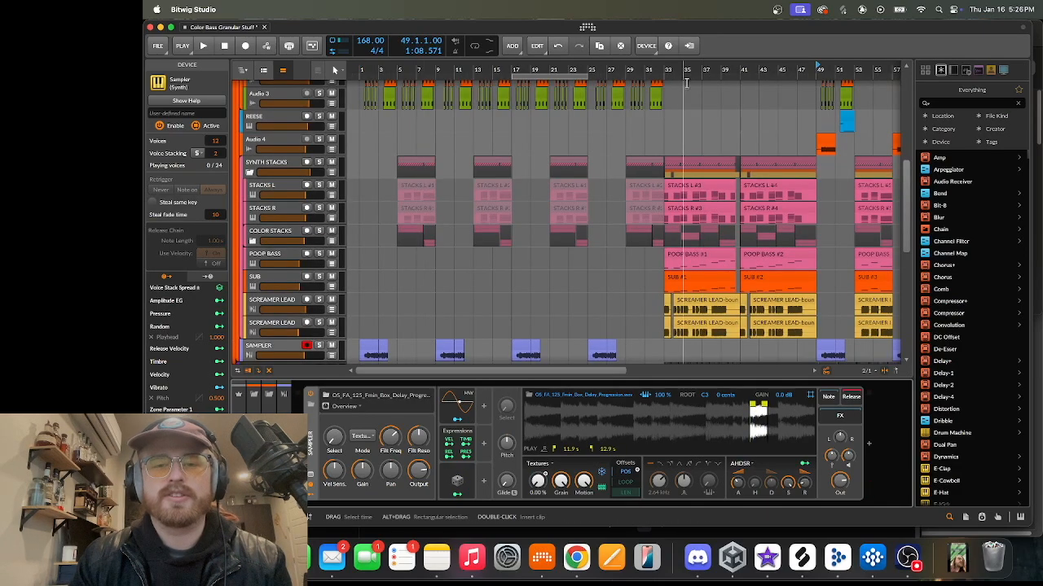
- Place the playhead at bar 33 and mute the SAMPLER track
{"action": "left_click", "coordinate": [666, 200]}
{"action": "scroll", "coordinate": [719, 203], "scroll_direction": "up", "scroll_amount": 3}
{"action": "scroll", "coordinate": [719, 204], "scroll_direction": "up", "scroll_amount": 5}
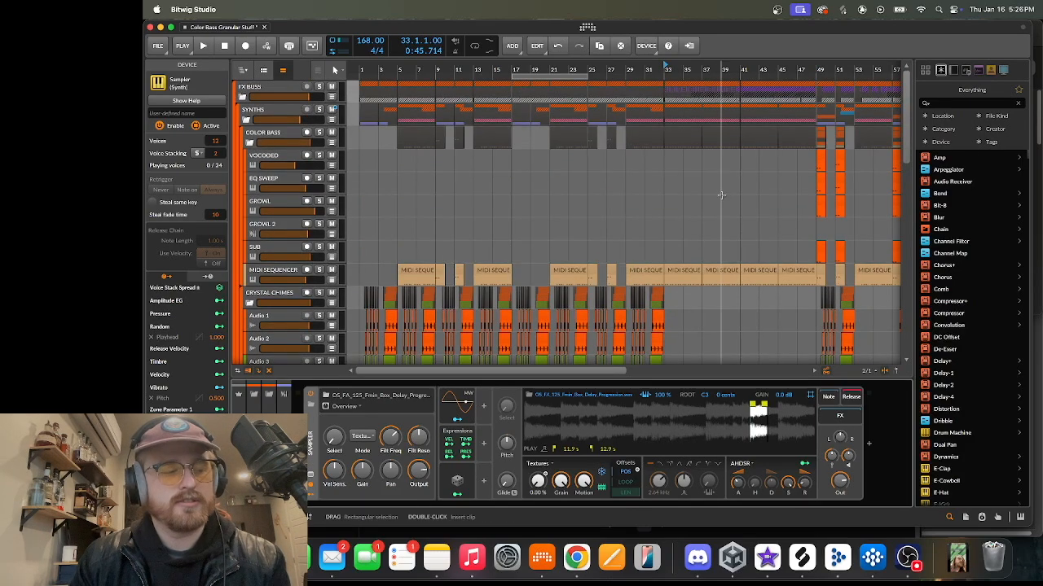
{"action": "scroll", "coordinate": [721, 187], "scroll_direction": "down", "scroll_amount": 5}
{"action": "scroll", "coordinate": [724, 175], "scroll_direction": "up", "scroll_amount": 2}
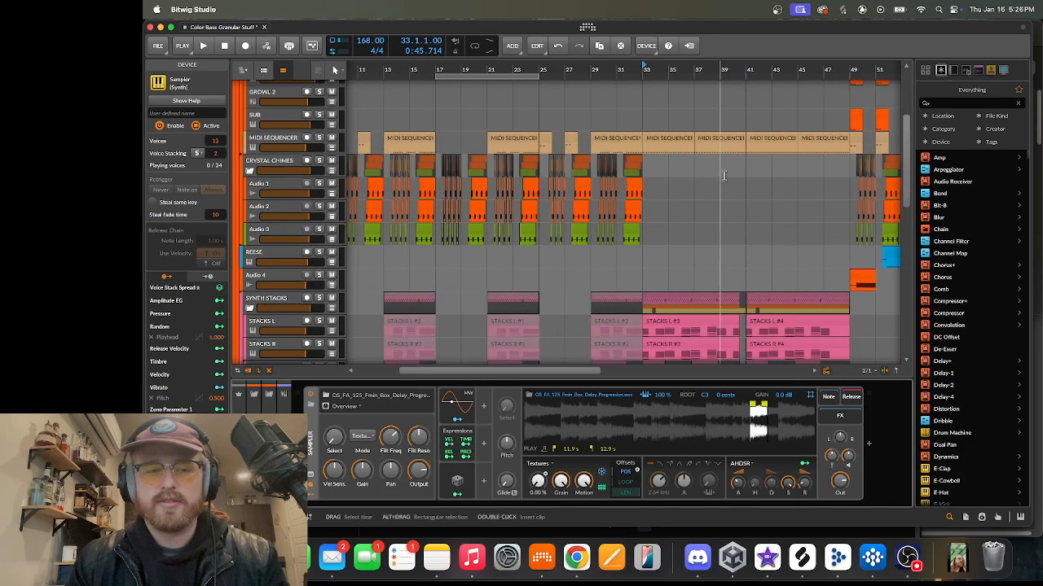
{"action": "scroll", "coordinate": [303, 209], "scroll_direction": "down", "scroll_amount": 8}
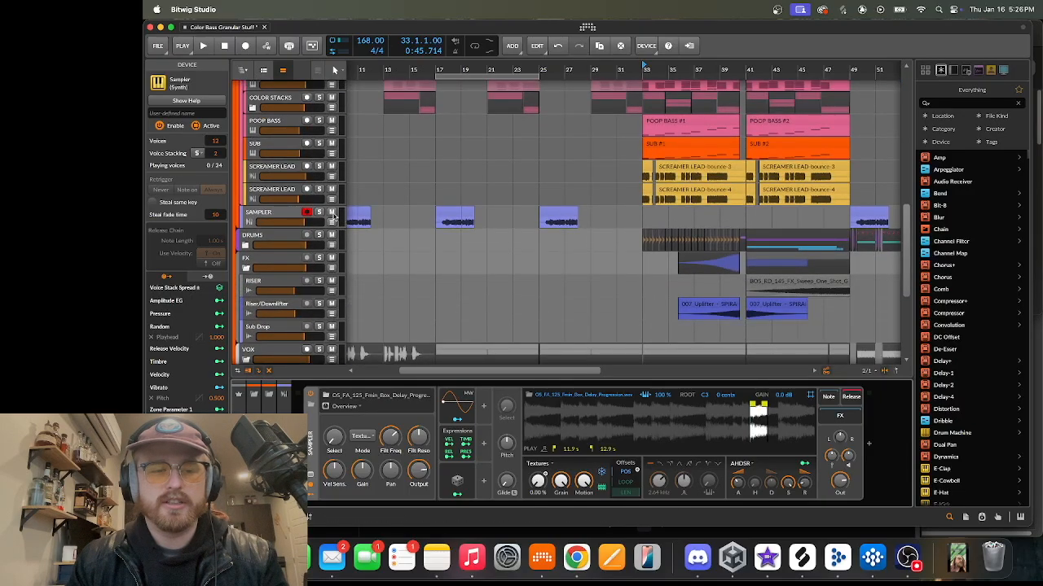
{"action": "scroll", "coordinate": [606, 153], "scroll_direction": "up", "scroll_amount": 5}
{"action": "scroll", "coordinate": [627, 139], "scroll_direction": "right", "scroll_amount": 3}
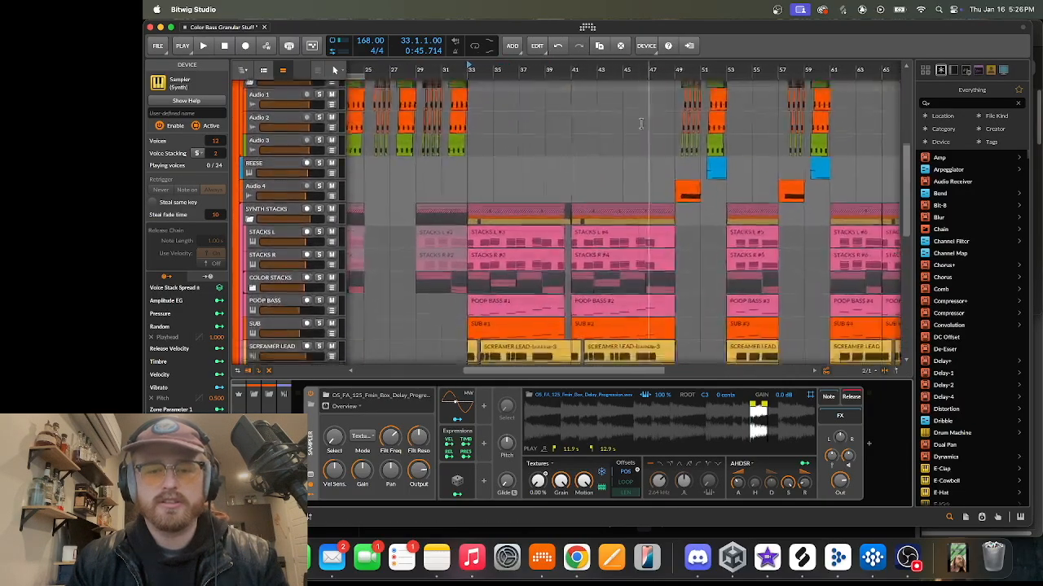
{"action": "scroll", "coordinate": [652, 127], "scroll_direction": "right", "scroll_amount": 5}
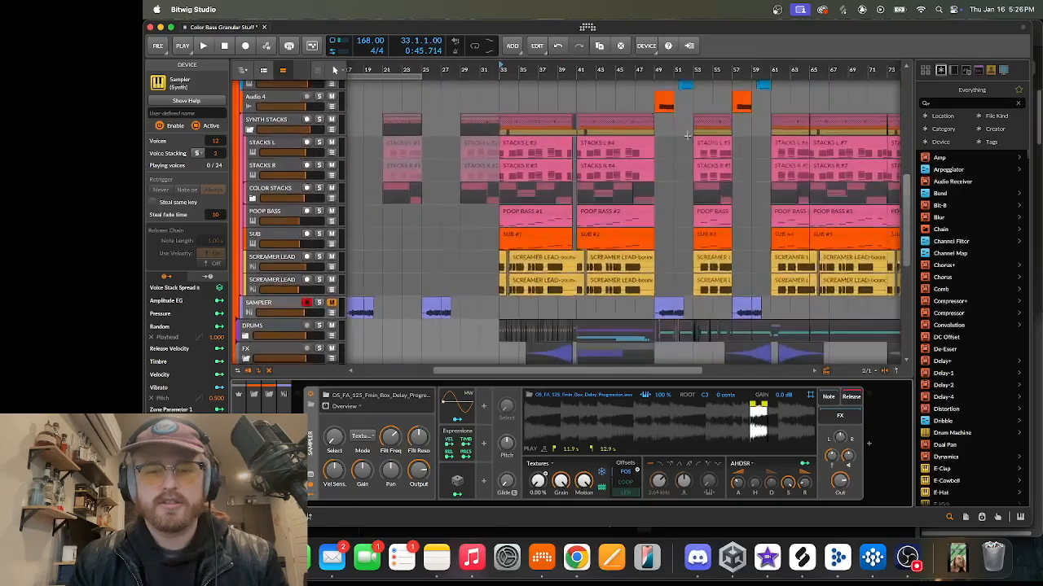
- Play the arrangement from bar 49 for about two bars and stop it
{"action": "left_click", "coordinate": [582, 67]}
{"action": "key", "text": "space"}
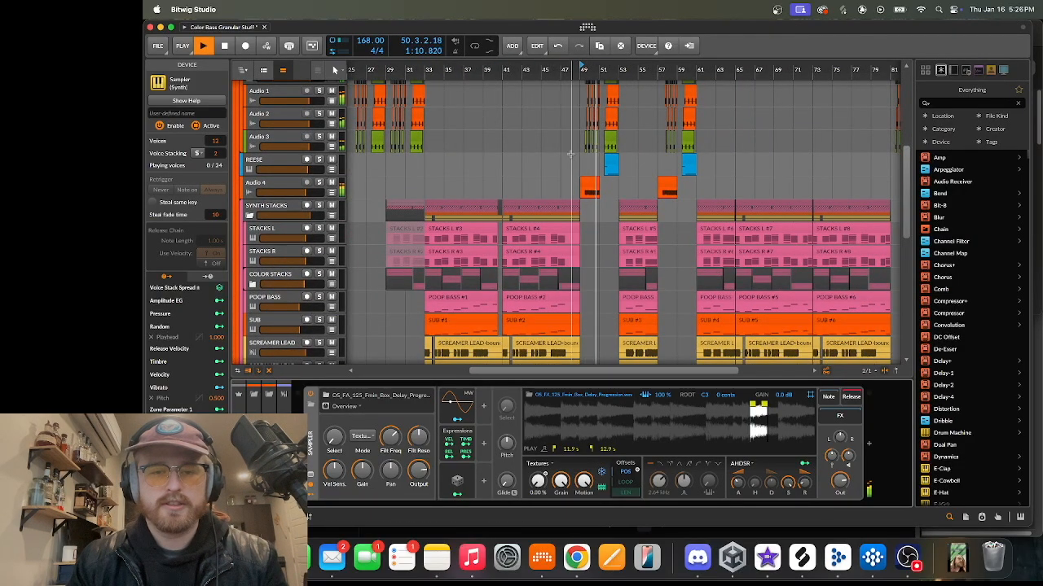
{"action": "scroll", "coordinate": [565, 158], "scroll_direction": "up", "scroll_amount": 6}
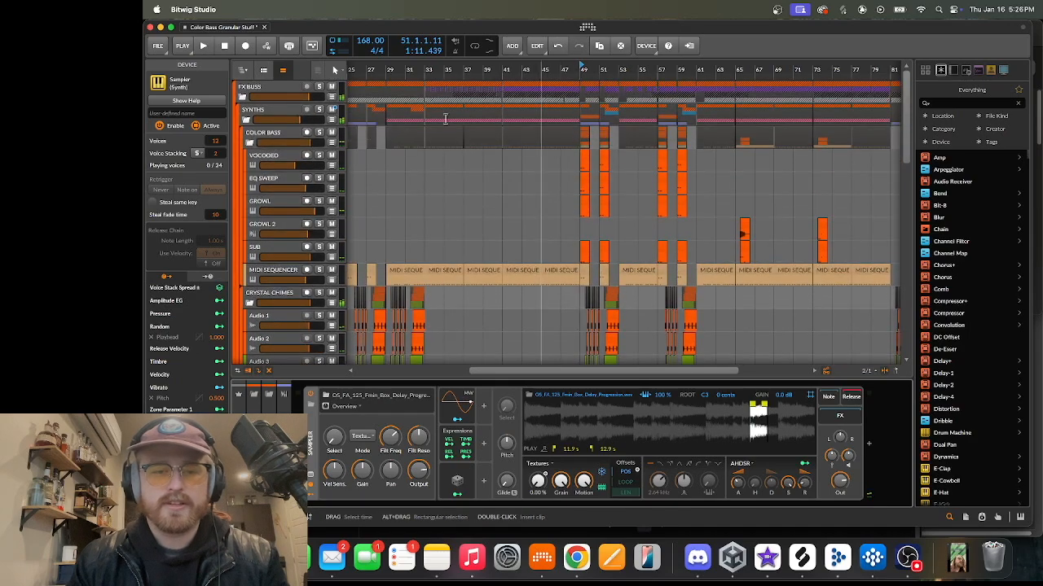
{"action": "key", "text": "space"}
- Solo the COLOR BASS group and bring its clips around bar 49 into close view
{"action": "left_click", "coordinate": [319, 132]}
{"action": "scroll", "coordinate": [586, 166], "scroll_direction": "up", "scroll_amount": 3}
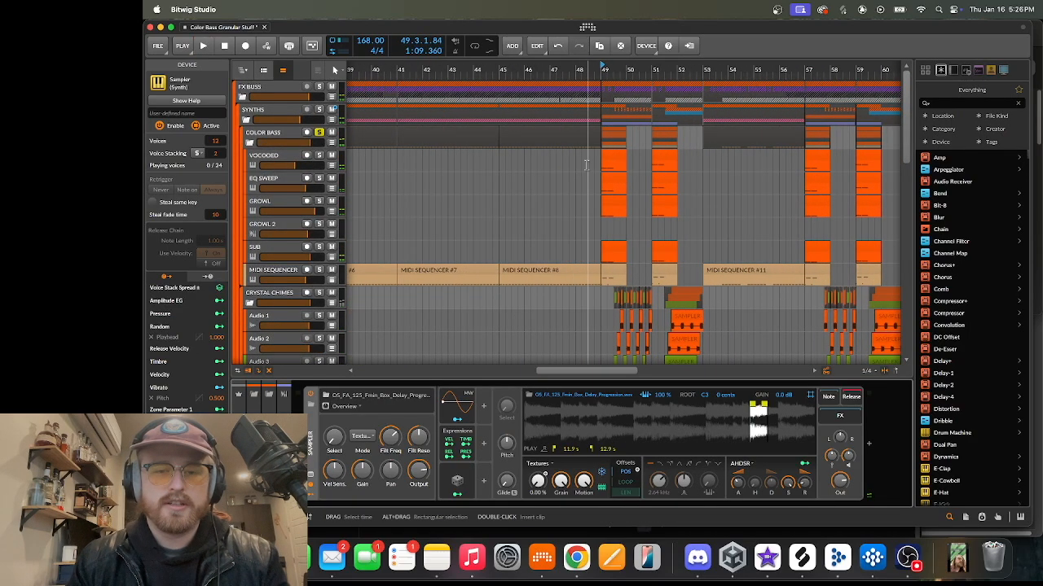
{"action": "scroll", "coordinate": [586, 165], "scroll_direction": "up", "scroll_amount": 2}
{"action": "scroll", "coordinate": [586, 165], "scroll_direction": "down", "scroll_amount": 1}
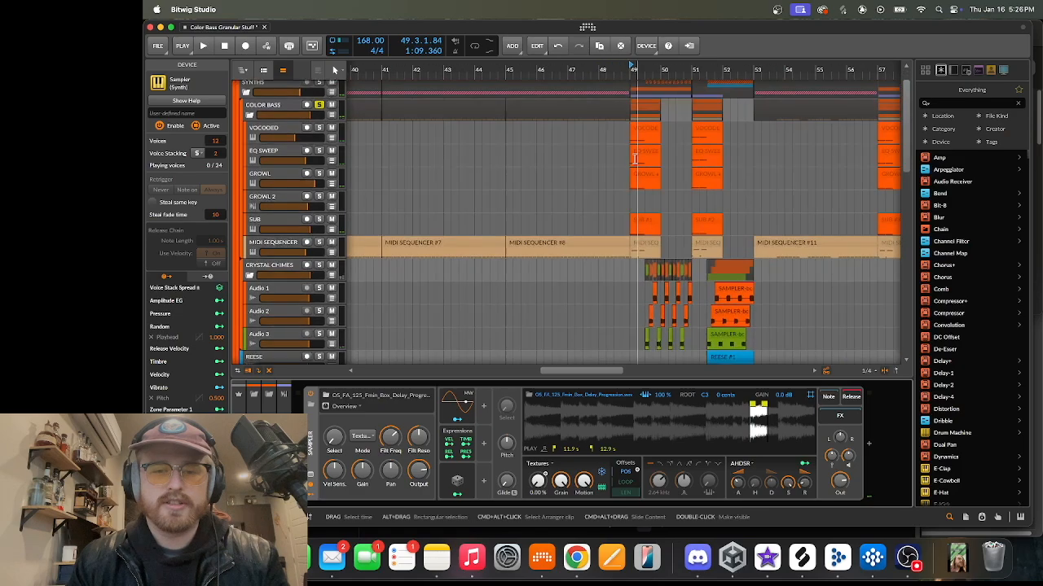
- Open the Vital synth window of the VOCODED track and position it clear of the upper tracks
{"action": "left_click", "coordinate": [275, 129]}
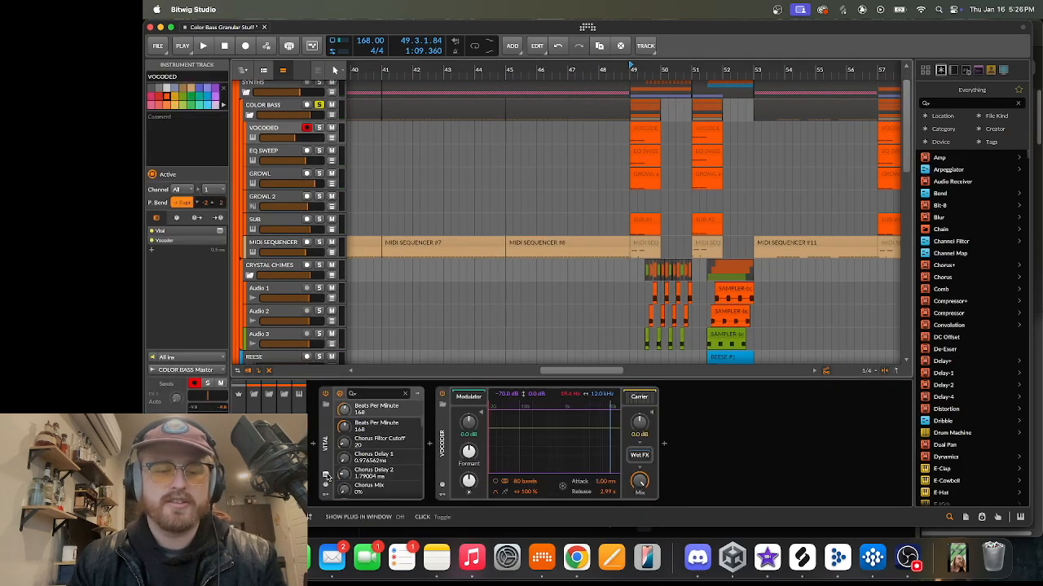
{"action": "left_click", "coordinate": [339, 394]}
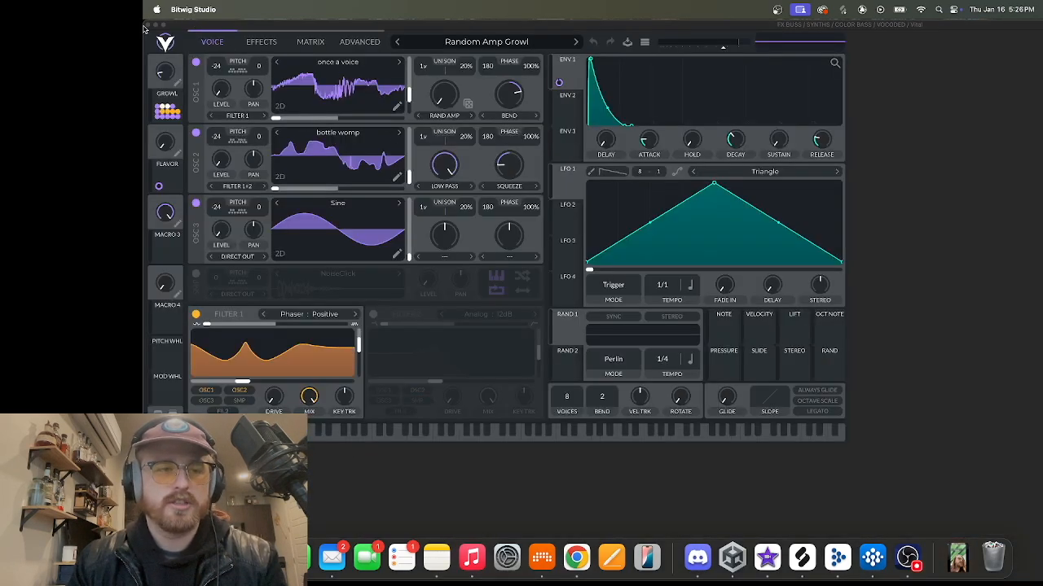
{"action": "left_click_drag", "start_coordinate": [222, 30], "coordinate": [277, 248]}
- Switch the solo from COLOR BASS to the VOCODED track, audition it from bar 49 and close the Vital window
{"action": "left_click", "coordinate": [319, 104]}
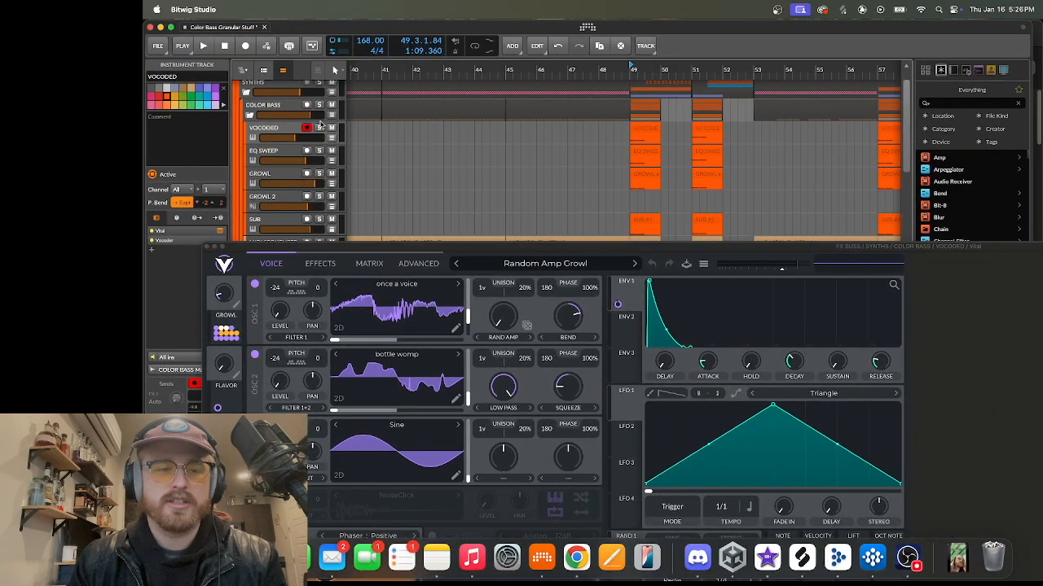
{"action": "left_click_drag", "start_coordinate": [533, 246], "coordinate": [503, 239]}
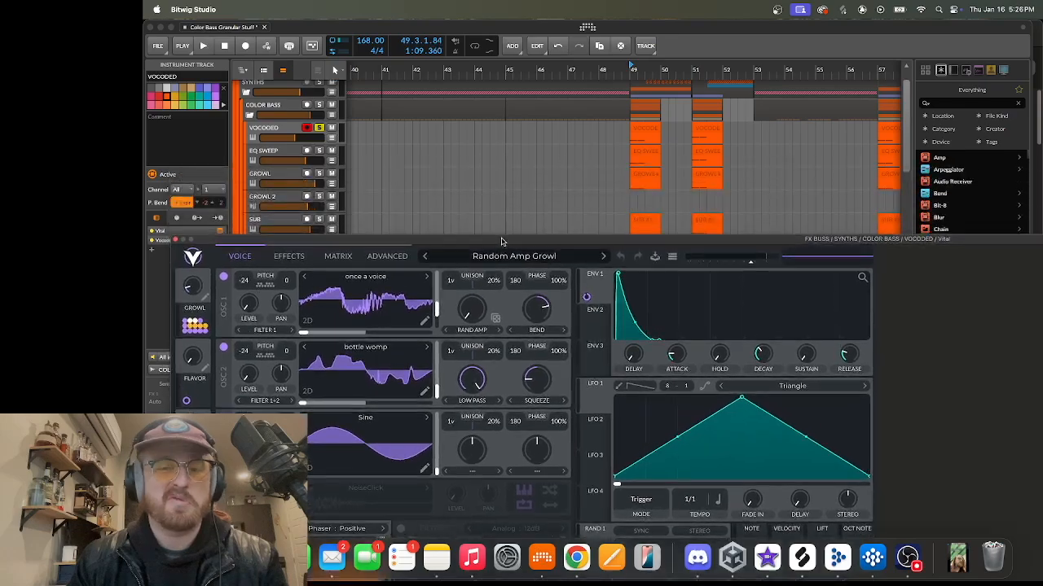
{"action": "key", "text": "space"}
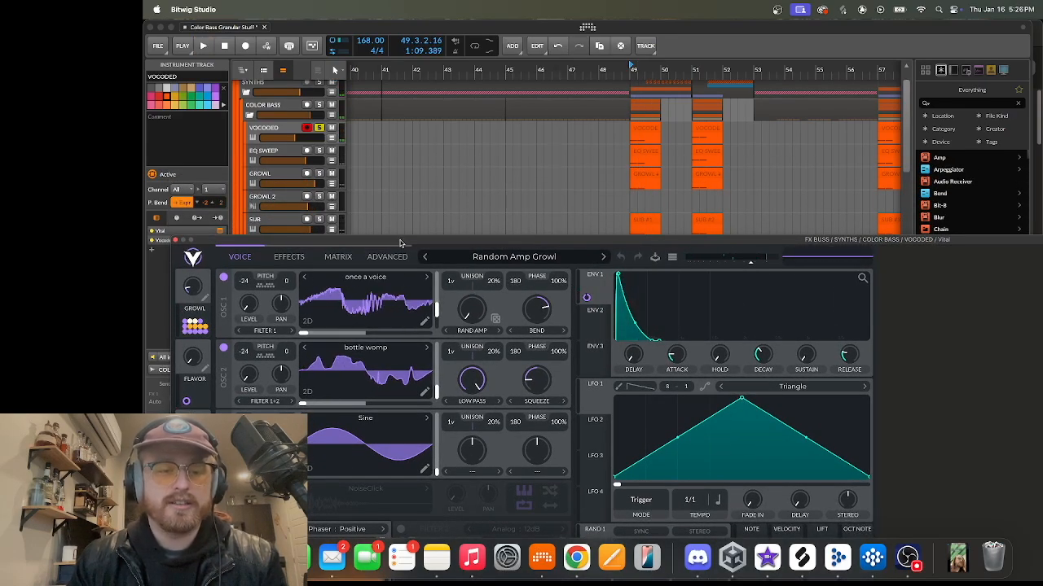
{"action": "left_click", "coordinate": [175, 242]}
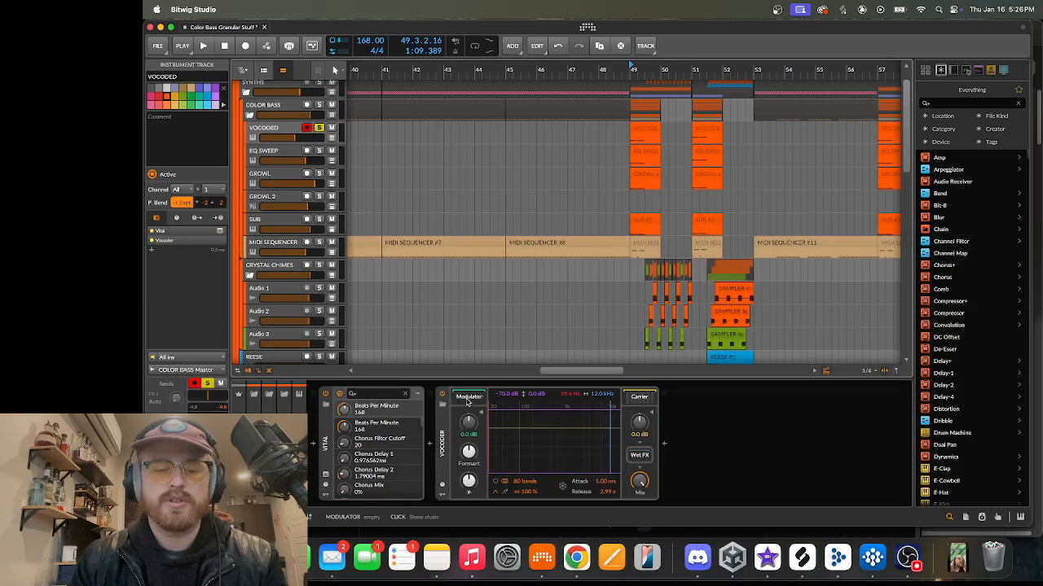
- Open the Vocoder's Carrier chain and look over its devices from the Note Receiver to the effects
{"action": "left_click", "coordinate": [645, 403]}
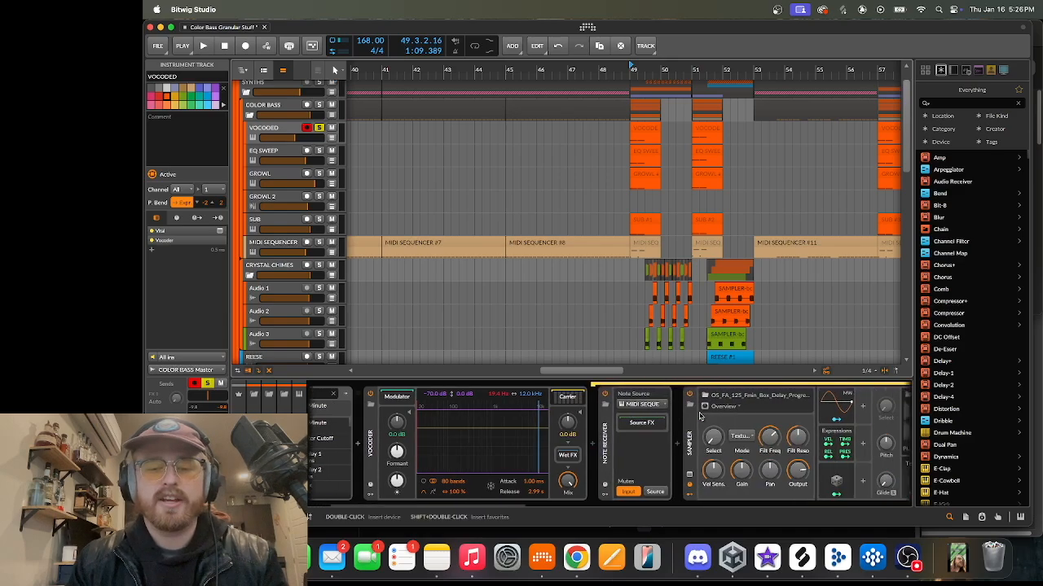
{"action": "scroll", "coordinate": [720, 438], "scroll_direction": "right", "scroll_amount": 10}
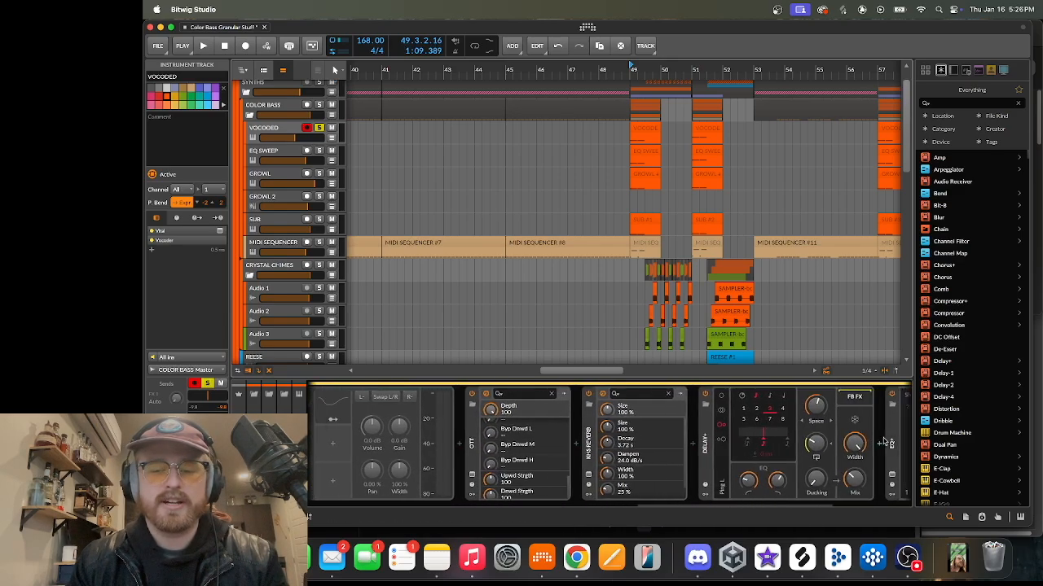
{"action": "scroll", "coordinate": [823, 433], "scroll_direction": "left", "scroll_amount": 10}
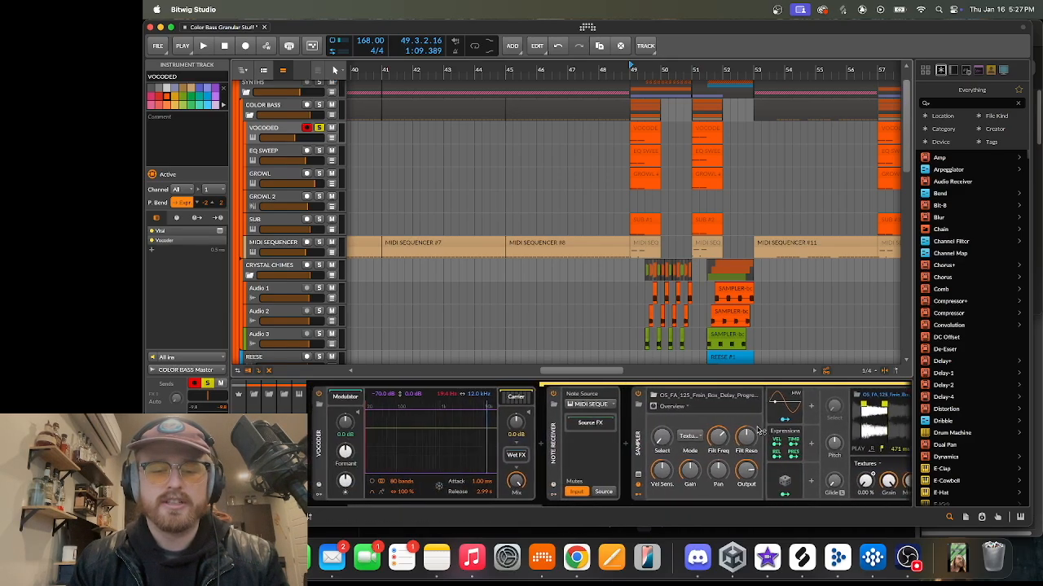
{"action": "scroll", "coordinate": [627, 414], "scroll_direction": "right", "scroll_amount": 1}
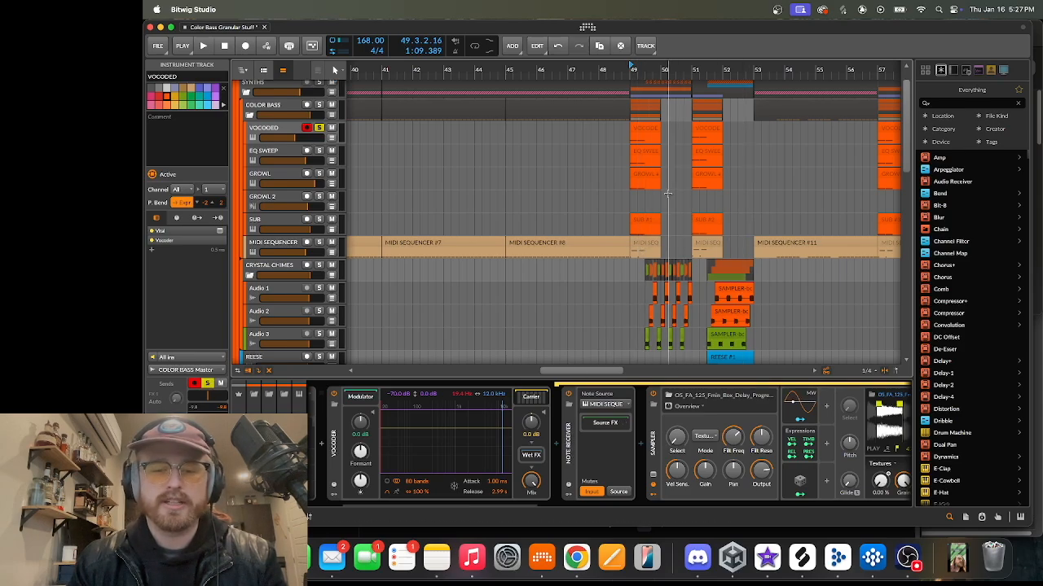
- Audition the VOCODED part at bar 49 and view the notes of the MIDI SEQUENCER #9 clip
{"action": "scroll", "coordinate": [607, 249], "scroll_direction": "up", "scroll_amount": 3}
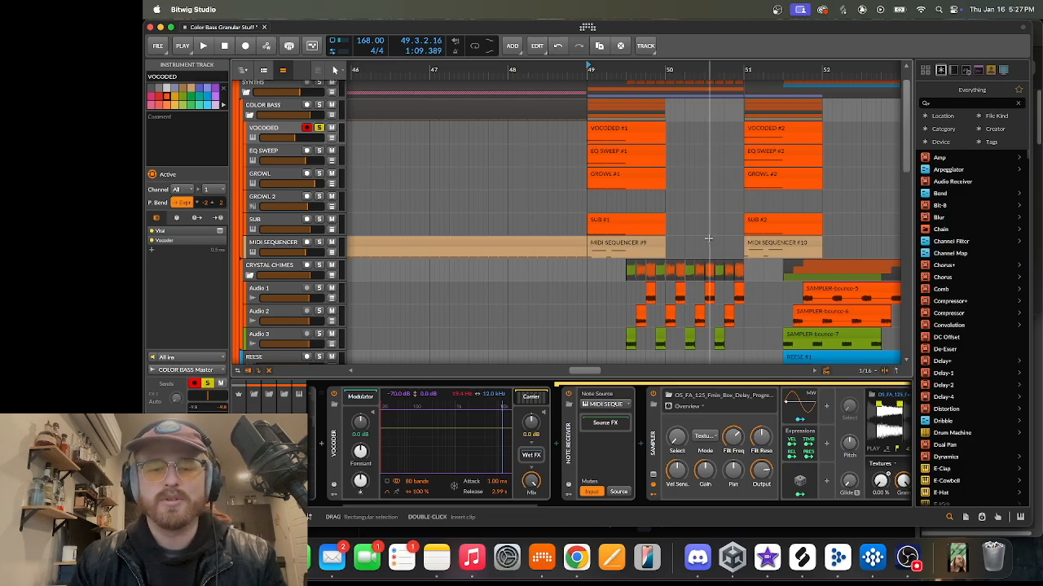
{"action": "scroll", "coordinate": [611, 444], "scroll_direction": "right", "scroll_amount": 5}
{"action": "key", "text": "space"}
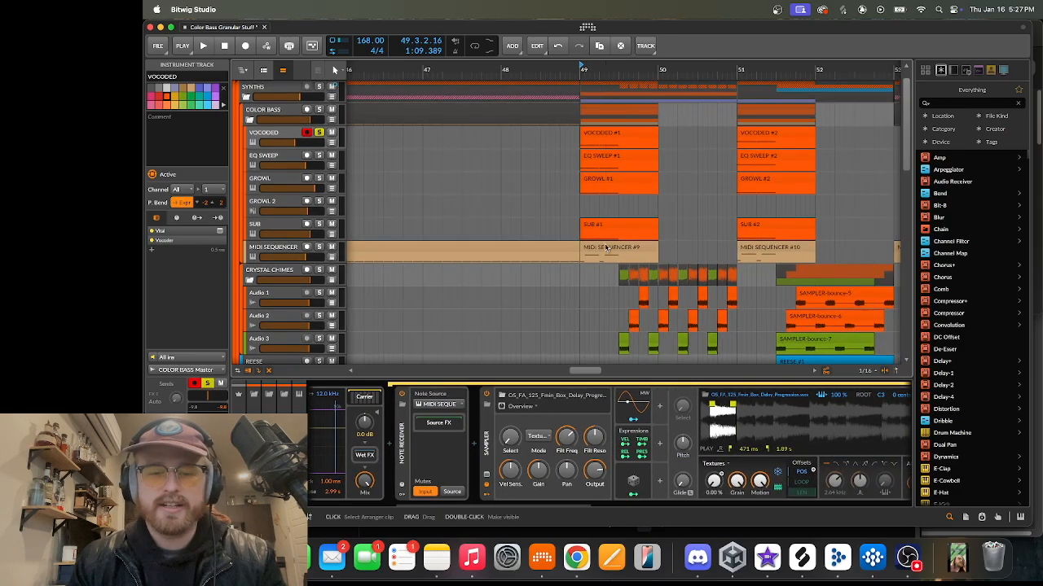
{"action": "key", "text": "e"}
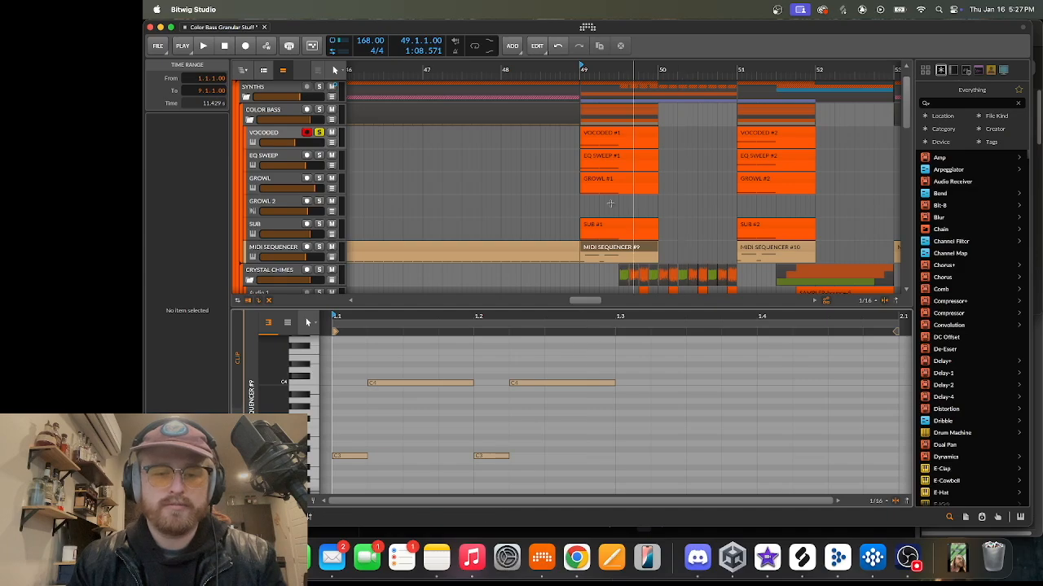
- Return to the VOCODED track's devices and examine the carrier chain's Sampler, Tool, OTT, reverb and delay
{"action": "left_click", "coordinate": [264, 132]}
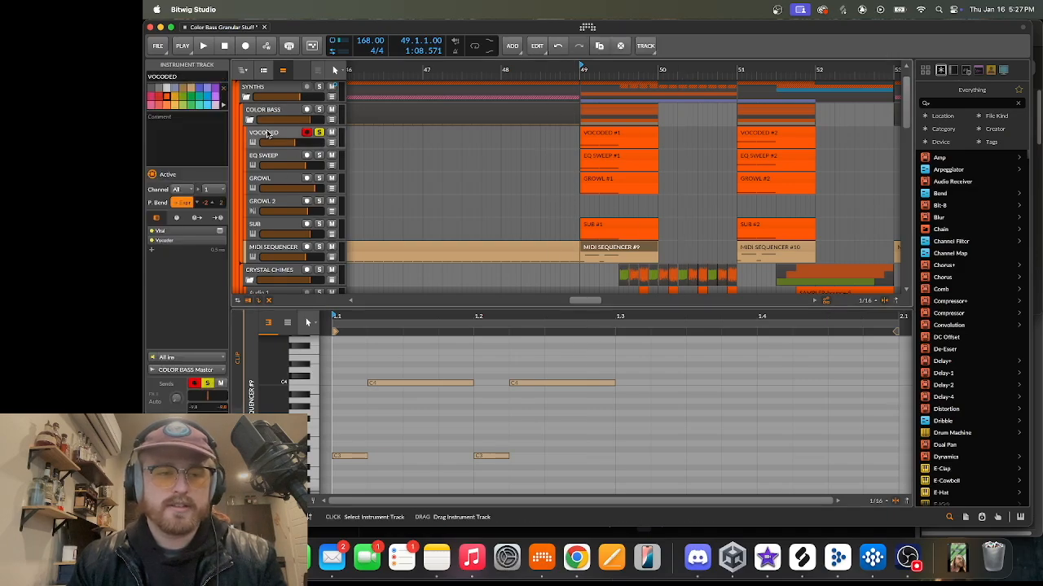
{"action": "key", "text": "d"}
{"action": "scroll", "coordinate": [602, 456], "scroll_direction": "right", "scroll_amount": 3}
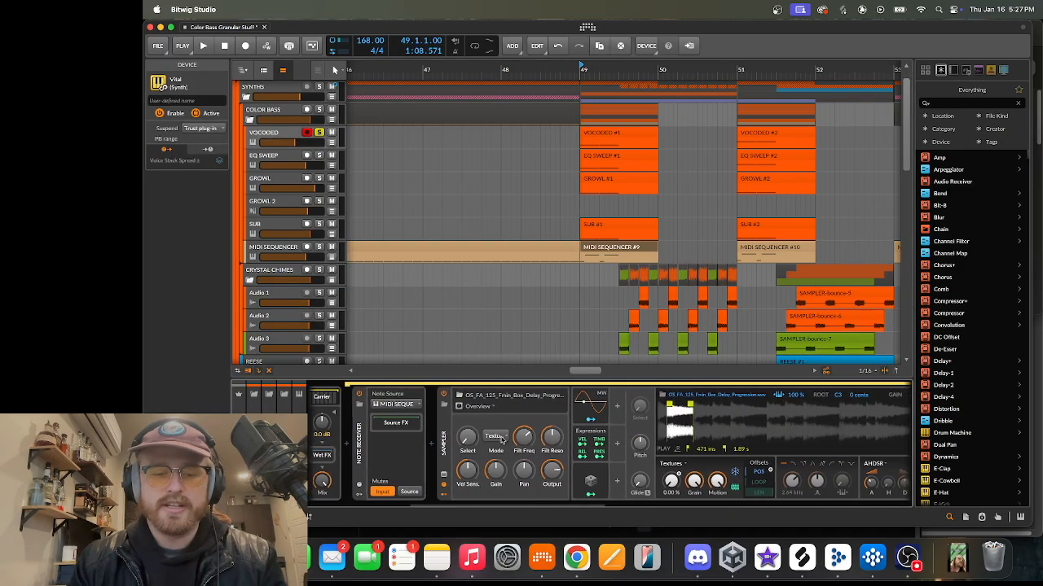
{"action": "scroll", "coordinate": [481, 452], "scroll_direction": "right", "scroll_amount": 2}
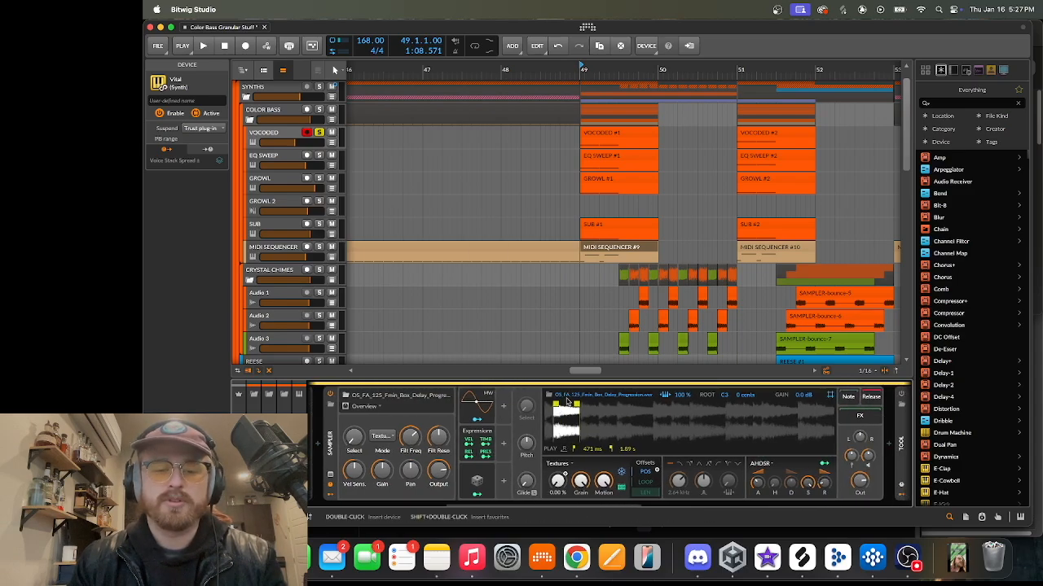
{"action": "scroll", "coordinate": [583, 417], "scroll_direction": "right", "scroll_amount": 6}
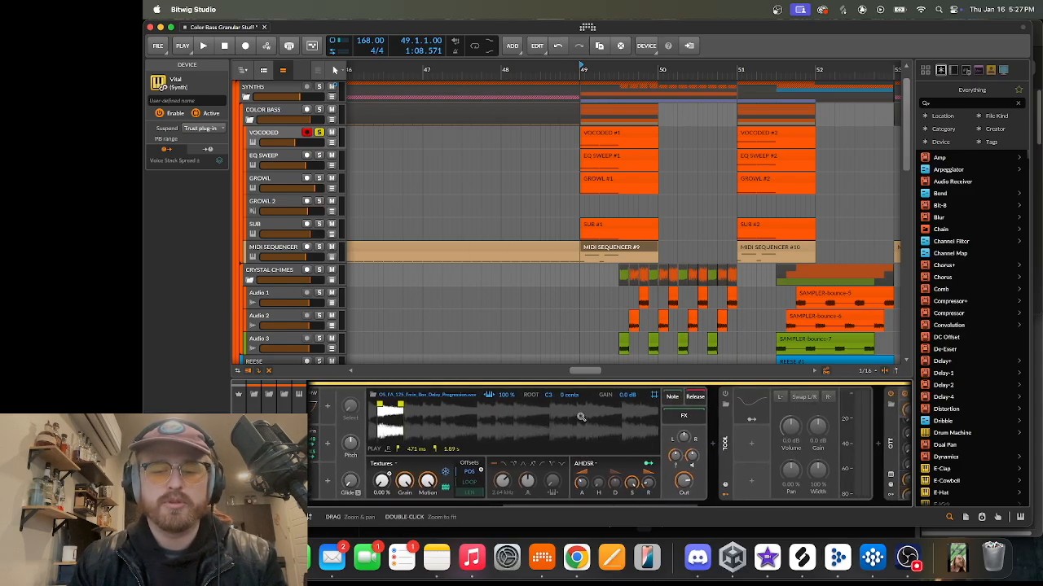
{"action": "scroll", "coordinate": [529, 440], "scroll_direction": "right", "scroll_amount": 3}
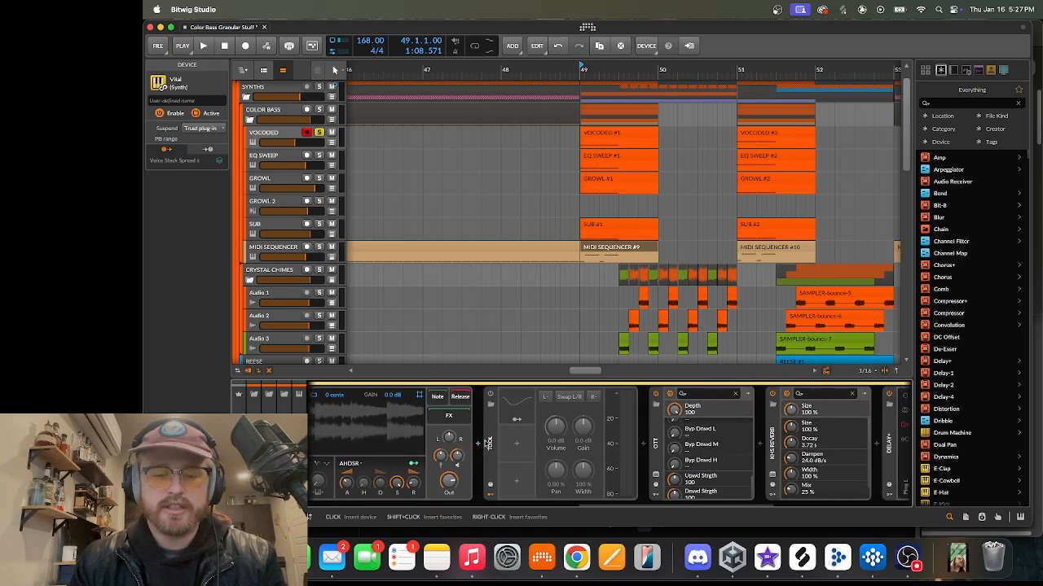
{"action": "scroll", "coordinate": [487, 474], "scroll_direction": "right", "scroll_amount": 6}
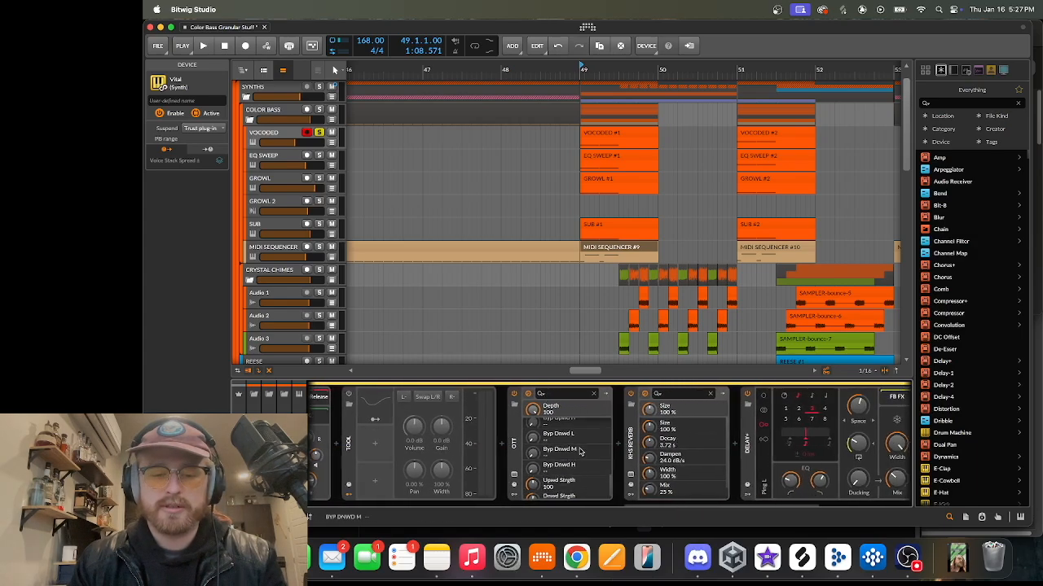
{"action": "scroll", "coordinate": [570, 443], "scroll_direction": "right", "scroll_amount": 1}
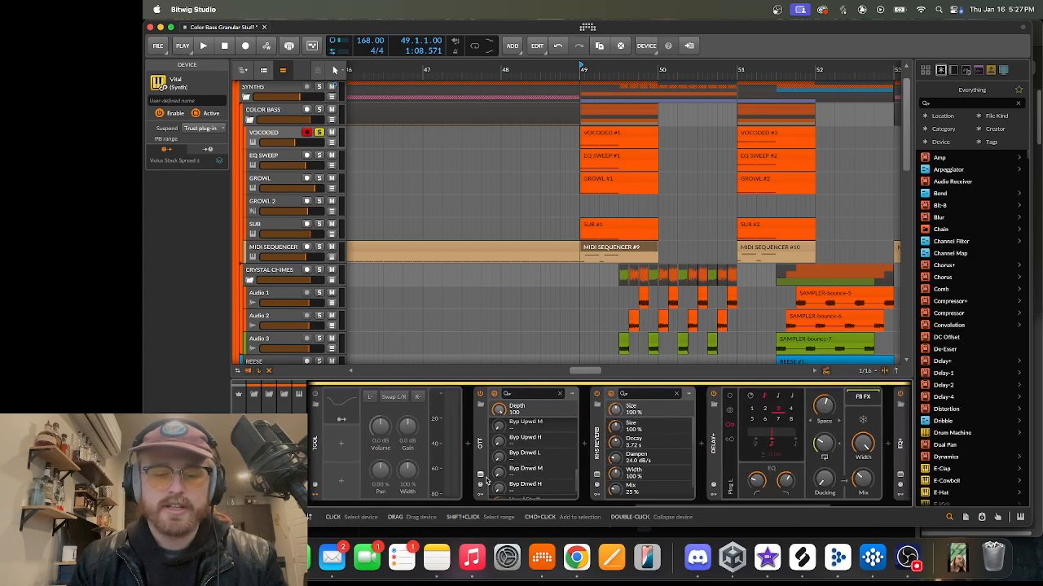
- Check the OTT compressor's settings in its plug-in window, close it and return to the Sampler
{"action": "left_click", "coordinate": [481, 476]}
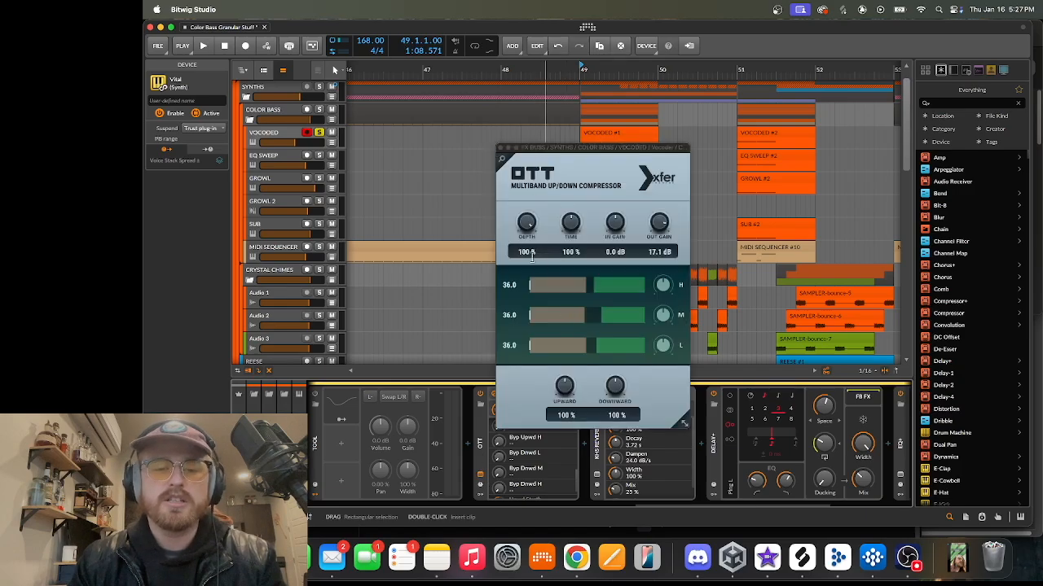
{"action": "left_click", "coordinate": [498, 146]}
{"action": "scroll", "coordinate": [694, 442], "scroll_direction": "left", "scroll_amount": 10}
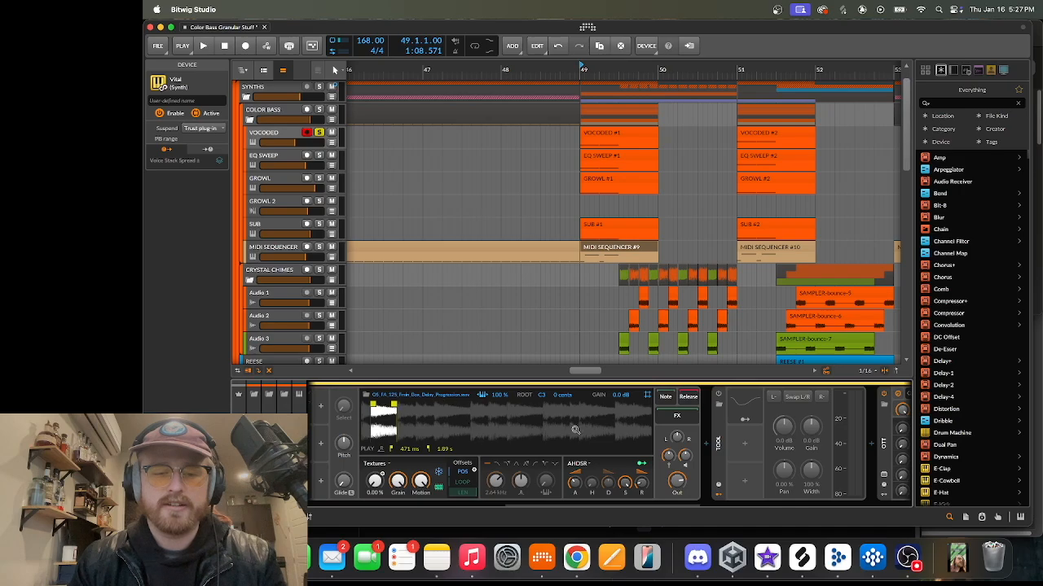
- Examine the VOCODED carrier chain from the Note Receiver through reverb, Delay+ and the EQ+ low cut, and return to the Sampler
{"action": "scroll", "coordinate": [476, 438], "scroll_direction": "right", "scroll_amount": 10}
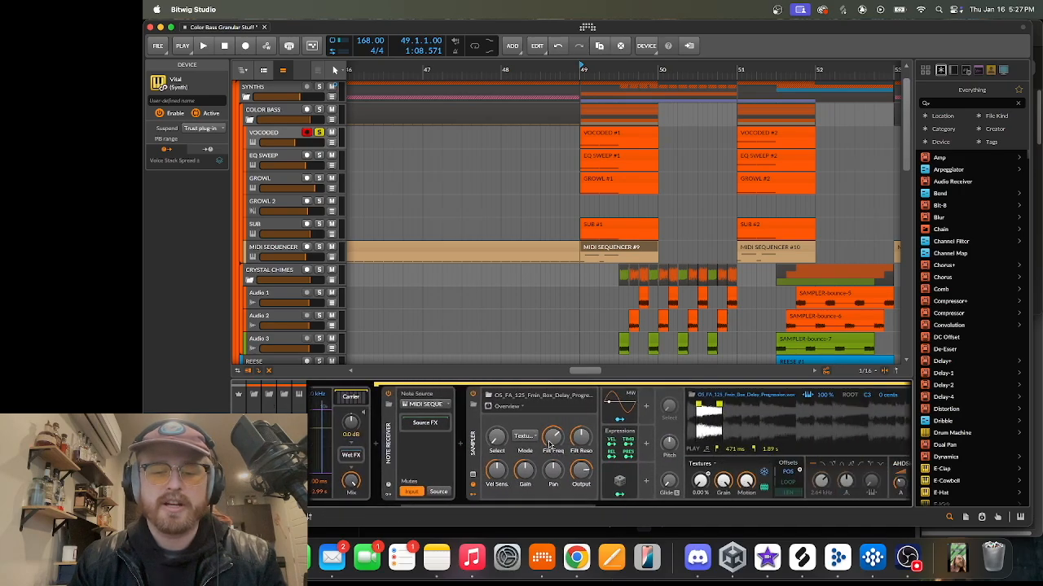
{"action": "scroll", "coordinate": [624, 441], "scroll_direction": "right", "scroll_amount": 3}
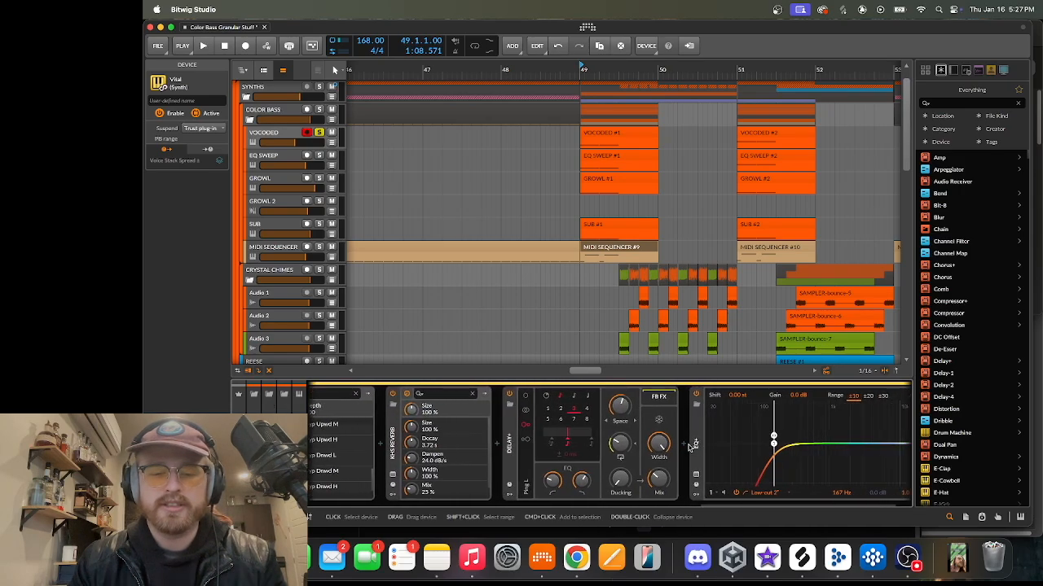
{"action": "scroll", "coordinate": [477, 470], "scroll_direction": "down", "scroll_amount": 1}
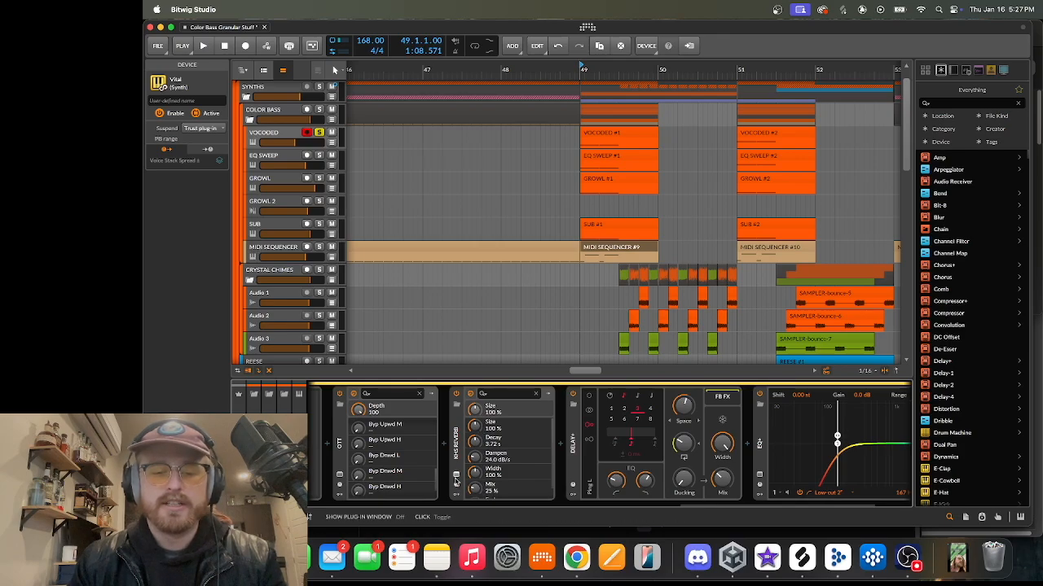
{"action": "scroll", "coordinate": [611, 459], "scroll_direction": "right", "scroll_amount": 5}
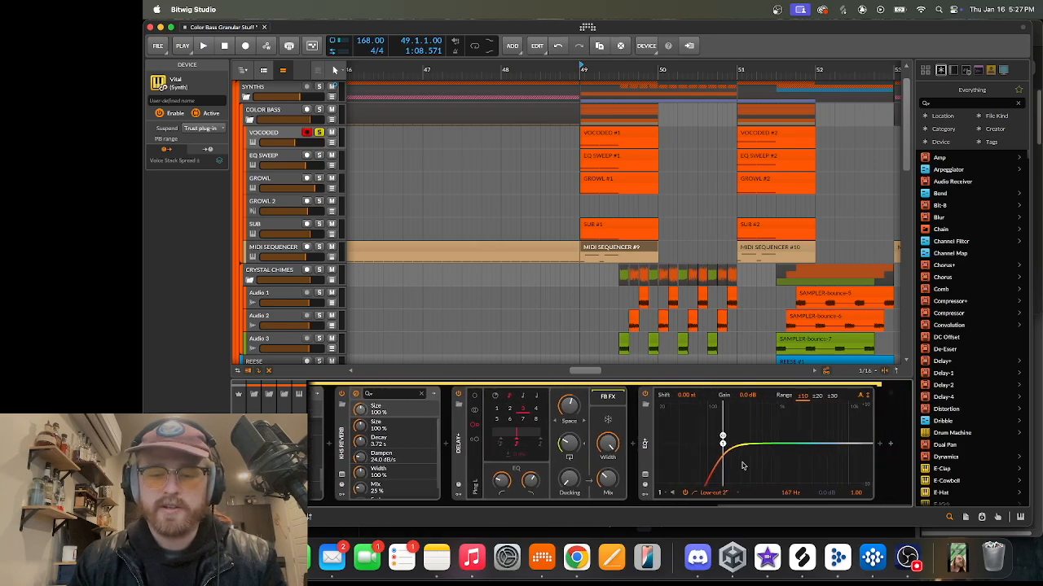
{"action": "scroll", "coordinate": [643, 261], "scroll_direction": "right", "scroll_amount": 2}
{"action": "scroll", "coordinate": [611, 444], "scroll_direction": "left", "scroll_amount": 20}
{"action": "scroll", "coordinate": [595, 195], "scroll_direction": "left", "scroll_amount": 2}
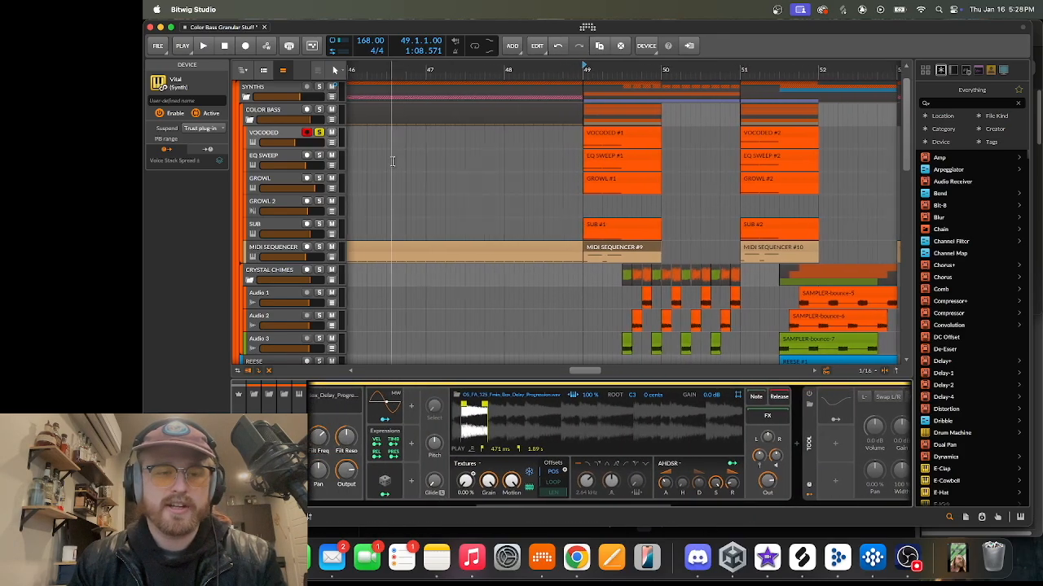
- Play the VOCODED part from bar 49, switch the solo to EQ SWEEP and show that track's devices
{"action": "key", "text": "space"}
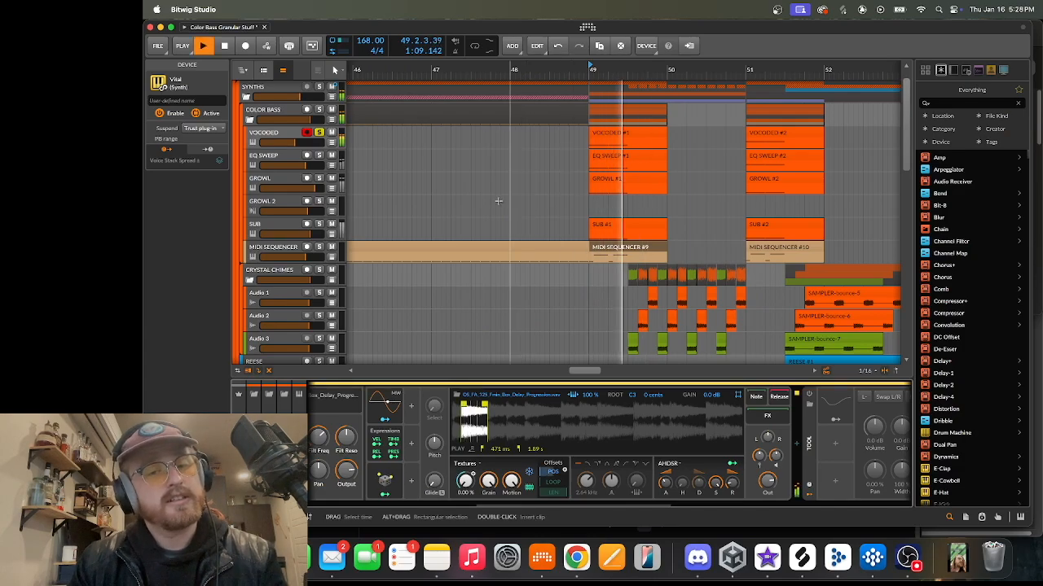
{"action": "left_click", "coordinate": [319, 155]}
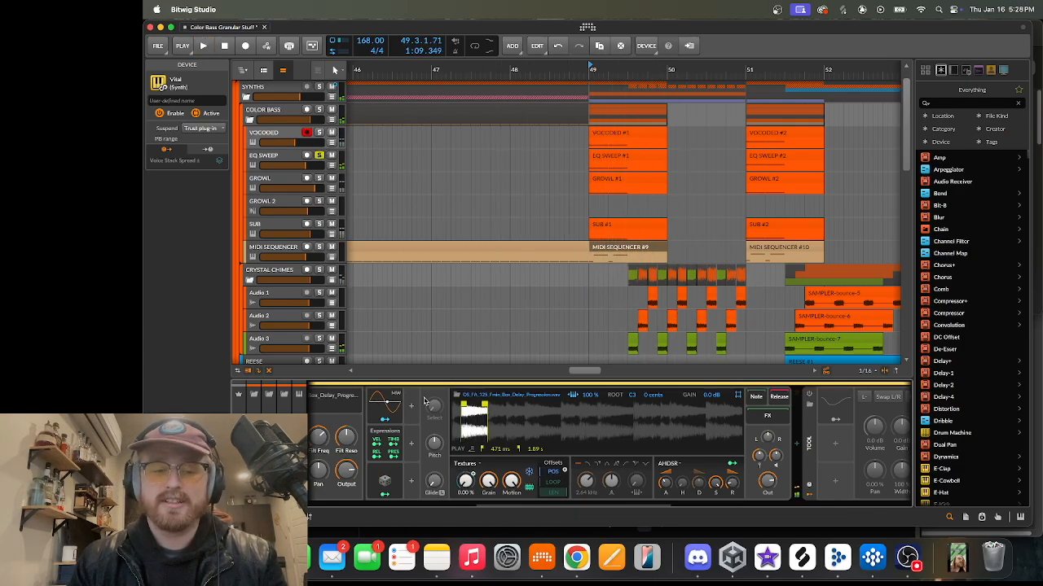
{"action": "scroll", "coordinate": [511, 421], "scroll_direction": "left", "scroll_amount": 5}
{"action": "left_click", "coordinate": [354, 154]}
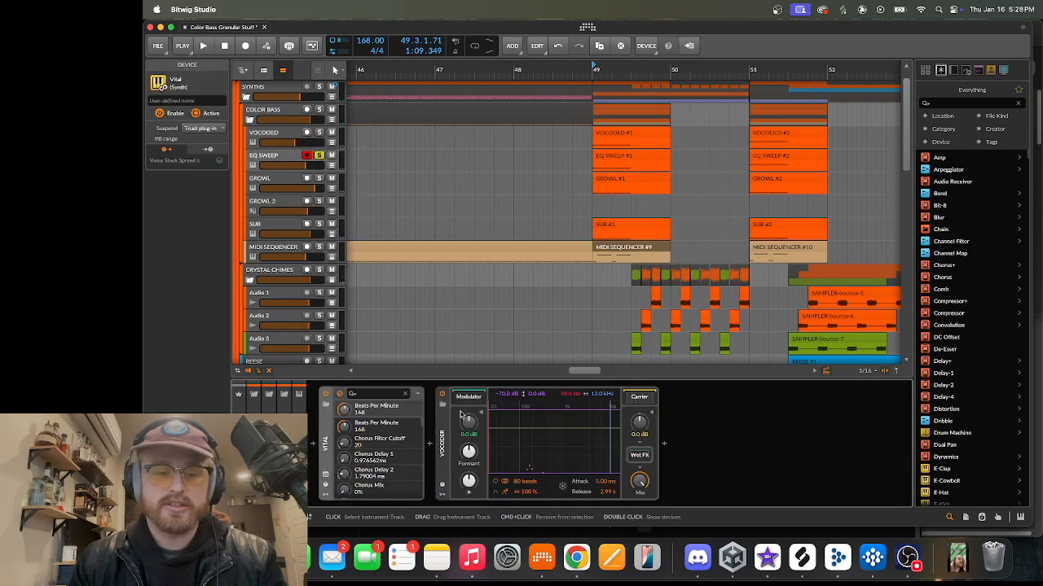
- Examine the EQ SWEEP carrier effects up to the Filter and audition the track from bar 49
{"action": "scroll", "coordinate": [627, 421], "scroll_direction": "right", "scroll_amount": 10}
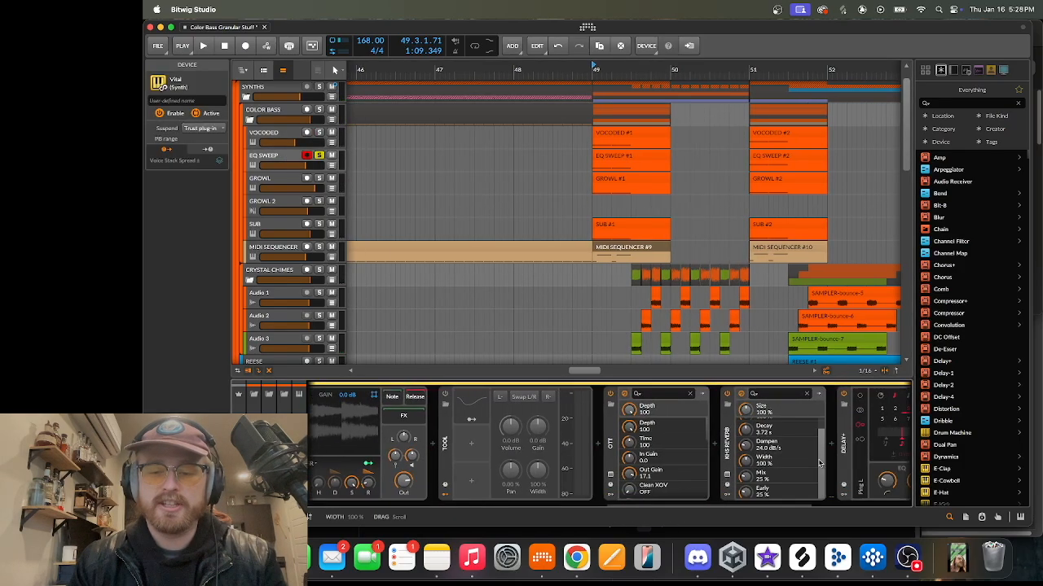
{"action": "scroll", "coordinate": [860, 438], "scroll_direction": "right", "scroll_amount": 3}
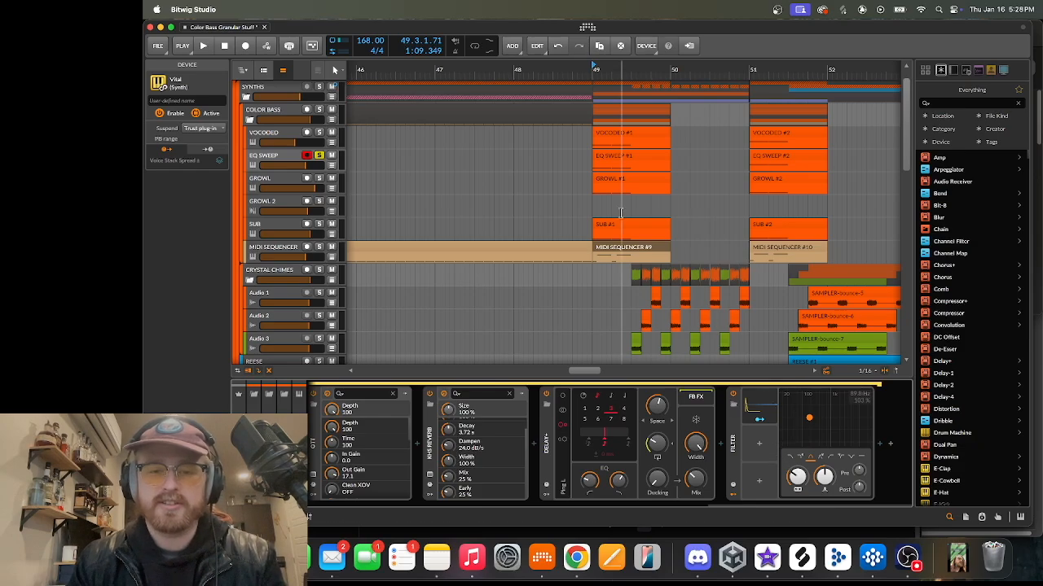
{"action": "key", "text": "space"}
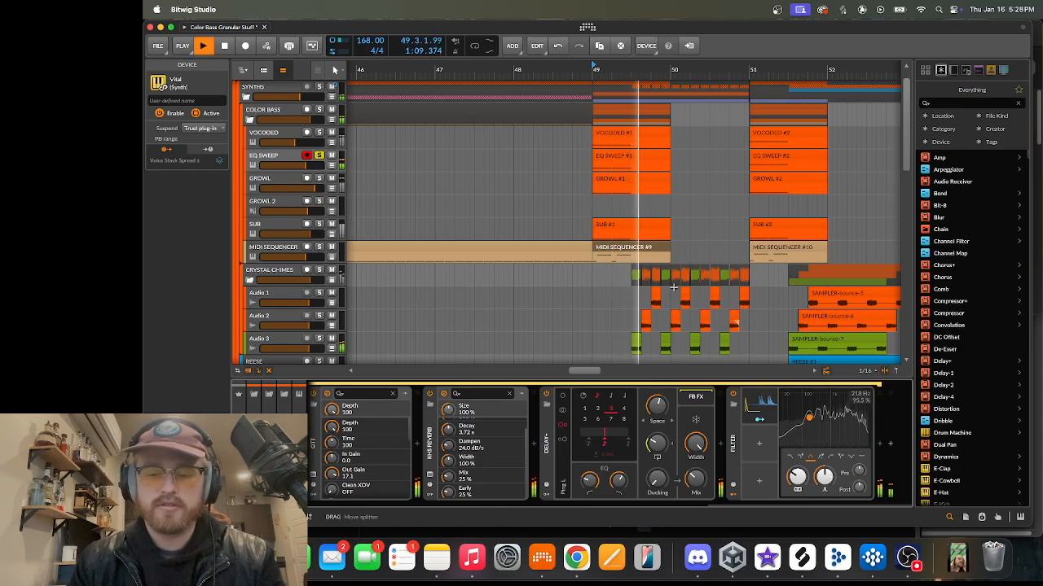
- Solo GROWL instead of EQ SWEEP, audition it from bar 49 and show its devices
{"action": "left_click", "coordinate": [320, 156]}
{"action": "left_click", "coordinate": [318, 178]}
{"action": "key", "text": "space"}
{"action": "key", "text": "space"}
{"action": "left_click", "coordinate": [514, 179]}
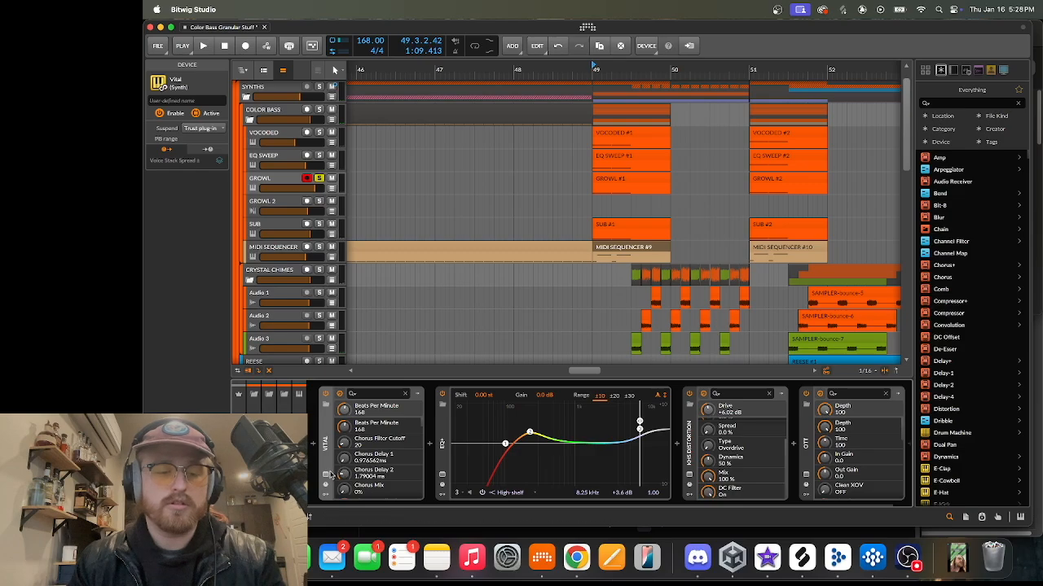
- View the GROWL track's Random Amp Growl patch in Vital, close it and audition the track again
{"action": "left_click", "coordinate": [326, 475]}
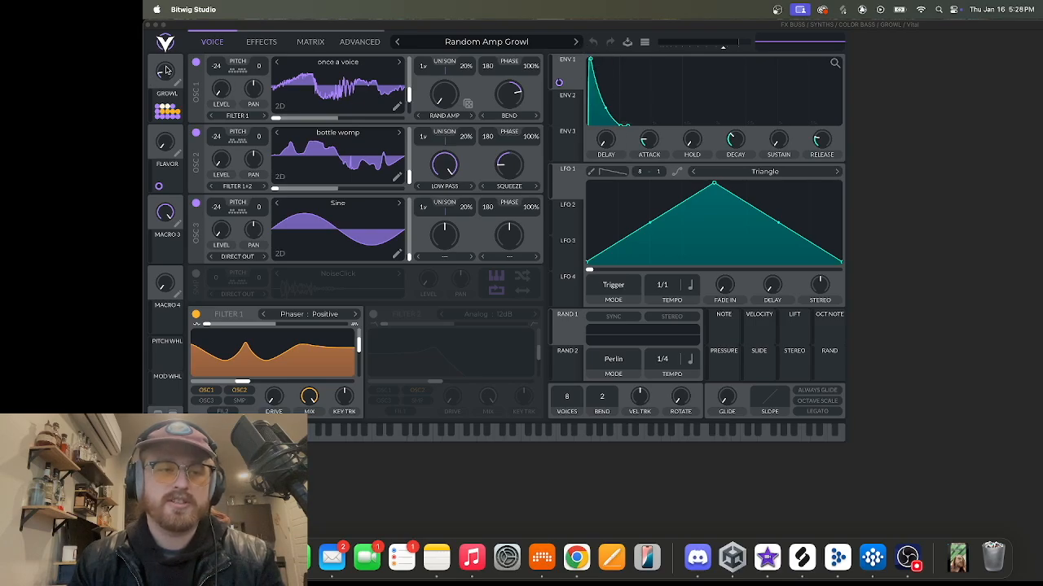
{"action": "left_click", "coordinate": [148, 26]}
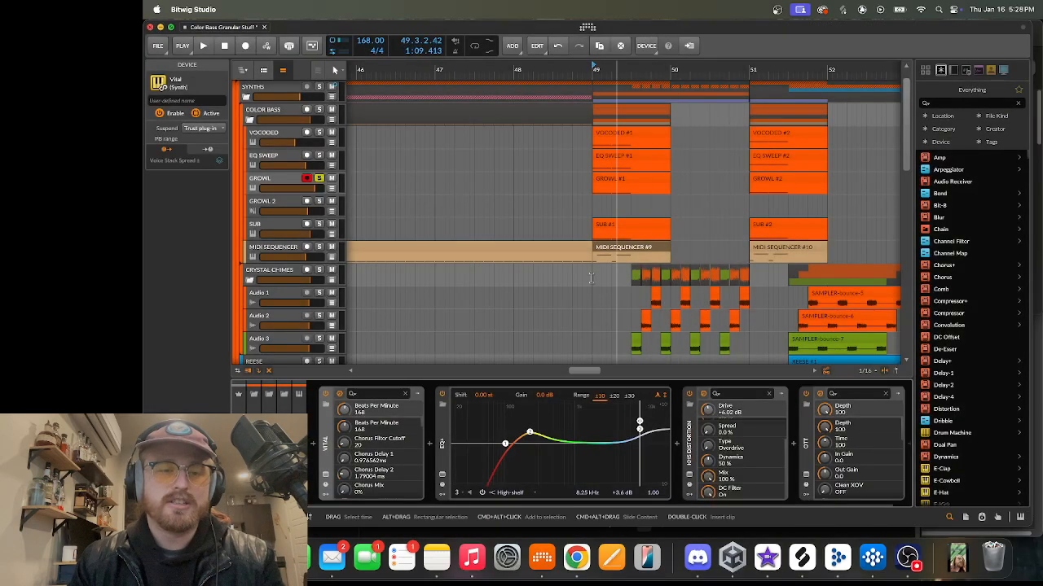
{"action": "key", "text": "space"}
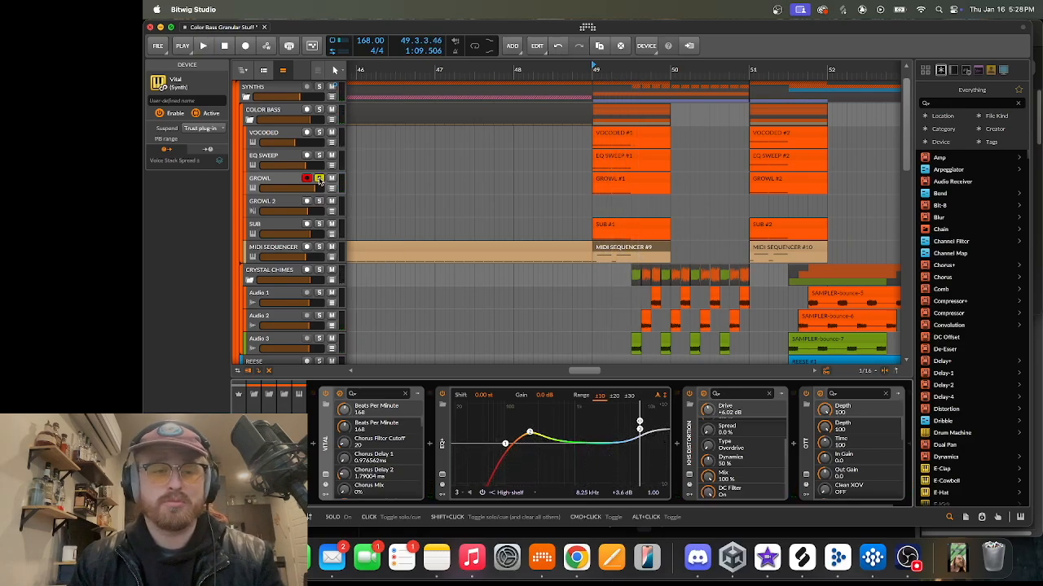
- Audition the SUB track soloed instead of GROWL, clear its solo and play all tracks together from bar 49
{"action": "left_click", "coordinate": [319, 180]}
{"action": "left_click", "coordinate": [318, 224]}
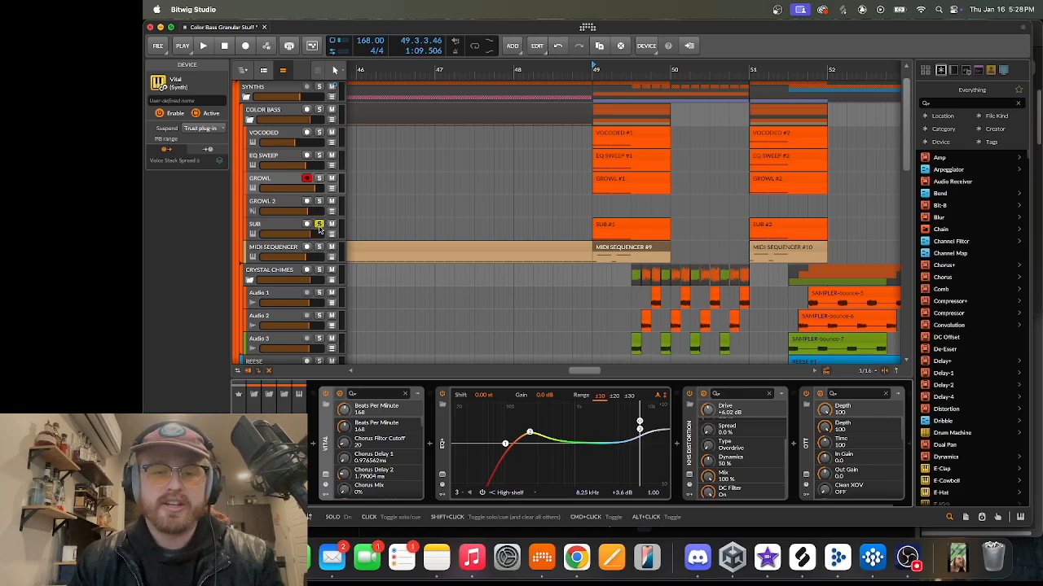
{"action": "key", "text": "space"}
{"action": "left_click", "coordinate": [319, 224]}
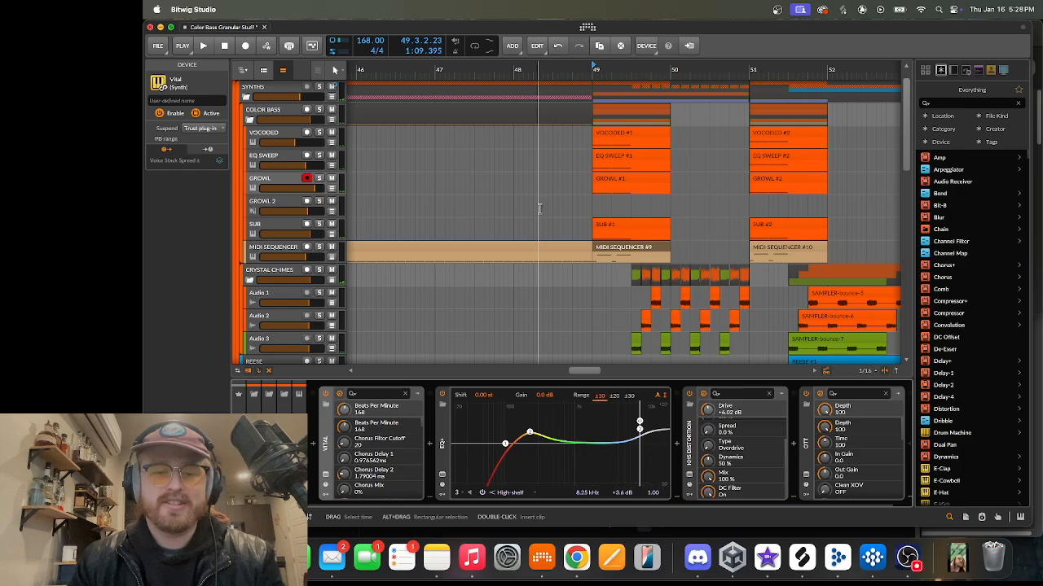
{"action": "key", "text": "space"}
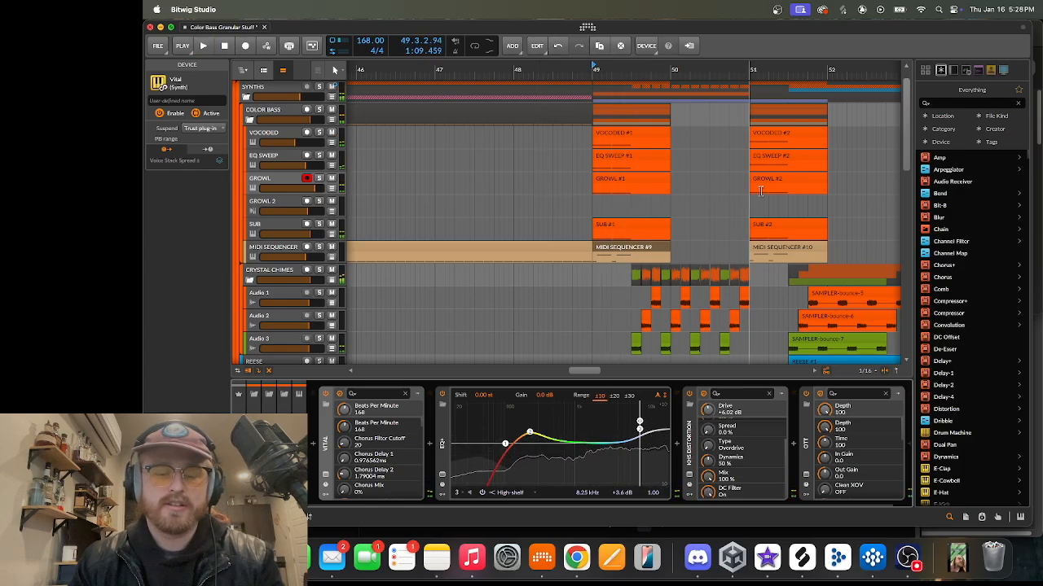
- Play the arrangement from 49.3, where the chime clips begin, and show the CRYSTAL CHIMES group's devices
{"action": "scroll", "coordinate": [537, 210], "scroll_direction": "down", "scroll_amount": 5}
{"action": "scroll", "coordinate": [537, 210], "scroll_direction": "right", "scroll_amount": 3}
{"action": "left_click", "coordinate": [507, 68]}
{"action": "key", "text": "space"}
{"action": "key", "text": "space"}
{"action": "left_click", "coordinate": [418, 174]}
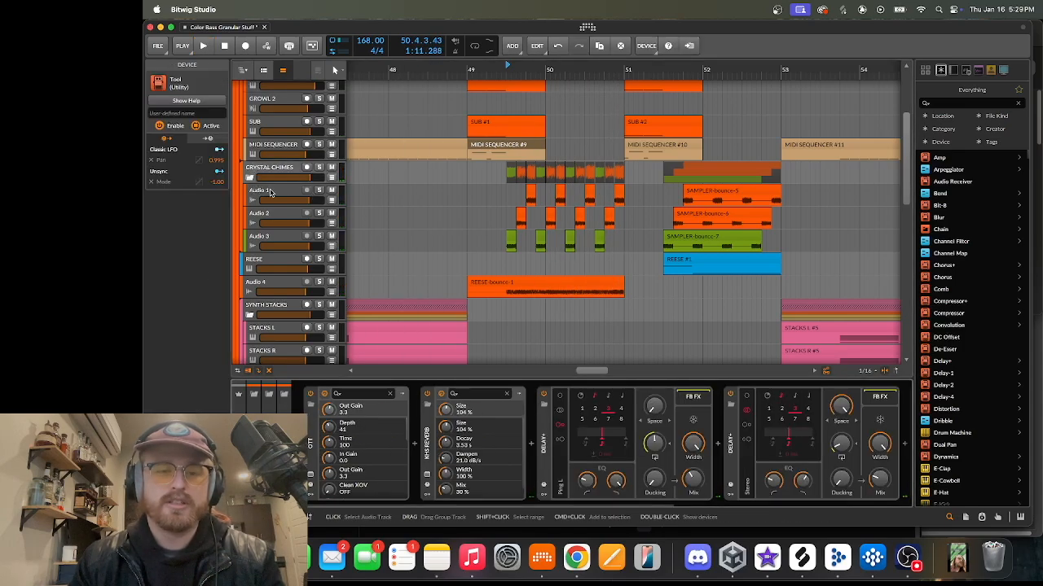
- Solo the CRYSTAL CHIMES group and audition its alternating clips from 49.3 to bar 51
{"action": "scroll", "coordinate": [536, 242], "scroll_direction": "up", "scroll_amount": 3}
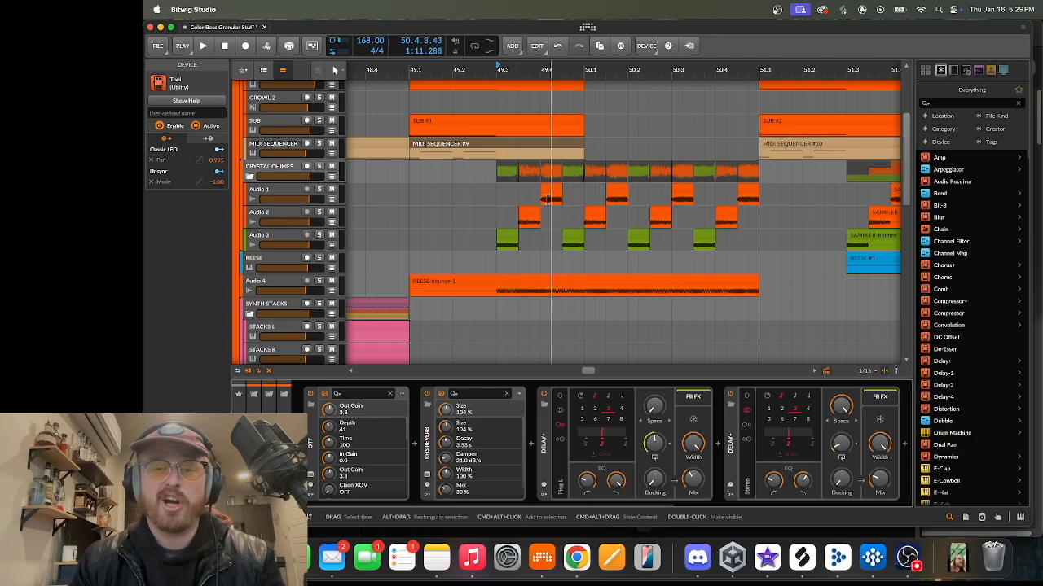
{"action": "left_click", "coordinate": [318, 168]}
{"action": "key", "text": "space"}
{"action": "scroll", "coordinate": [664, 415], "scroll_direction": "right", "scroll_amount": 3}
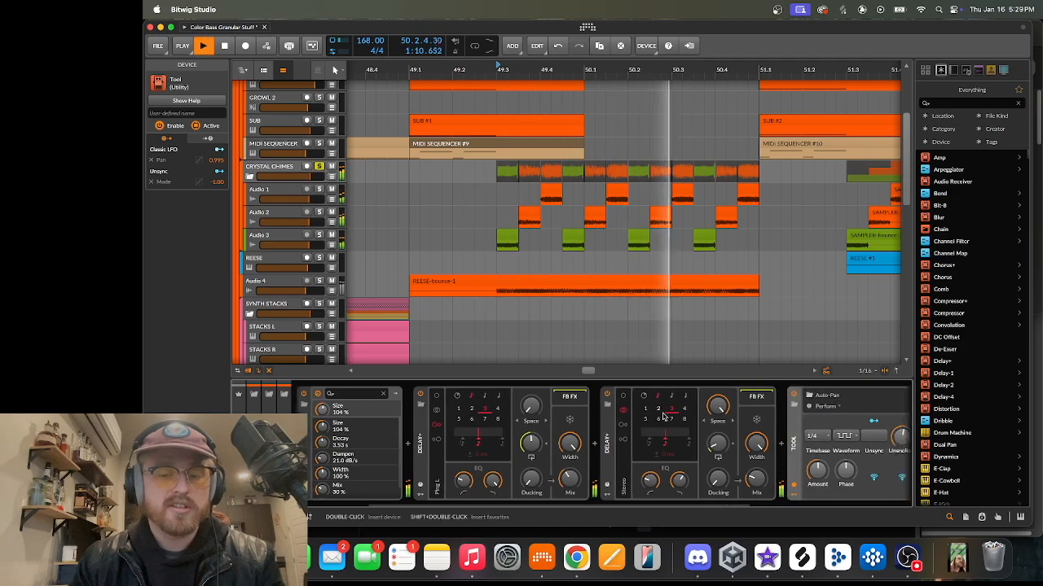
{"action": "scroll", "coordinate": [628, 416], "scroll_direction": "left", "scroll_amount": 3}
{"action": "key", "text": "space"}
- Examine the CRYSTAL CHIMES effects from the reverb and two Delay+ devices to the Auto-Pan Tool's Classic LFO
{"action": "scroll", "coordinate": [476, 444], "scroll_direction": "down", "scroll_amount": 1}
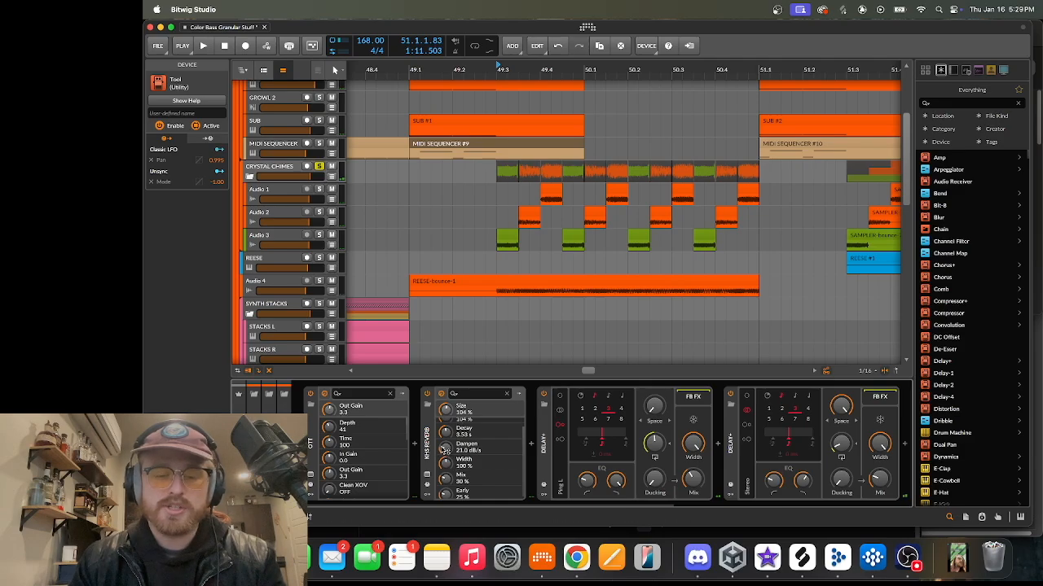
{"action": "scroll", "coordinate": [444, 451], "scroll_direction": "right", "scroll_amount": 3}
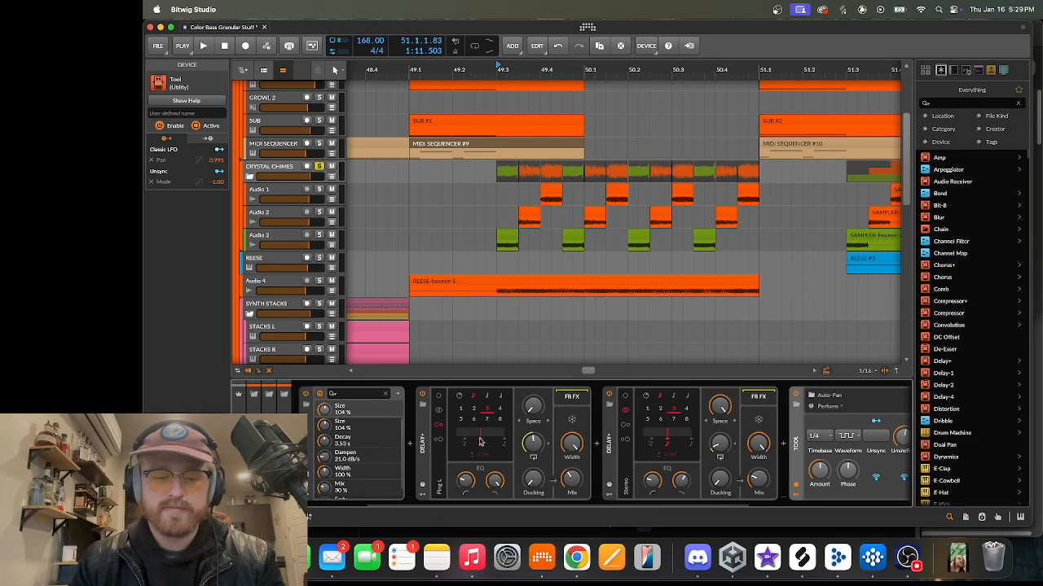
{"action": "scroll", "coordinate": [582, 462], "scroll_direction": "right", "scroll_amount": 4}
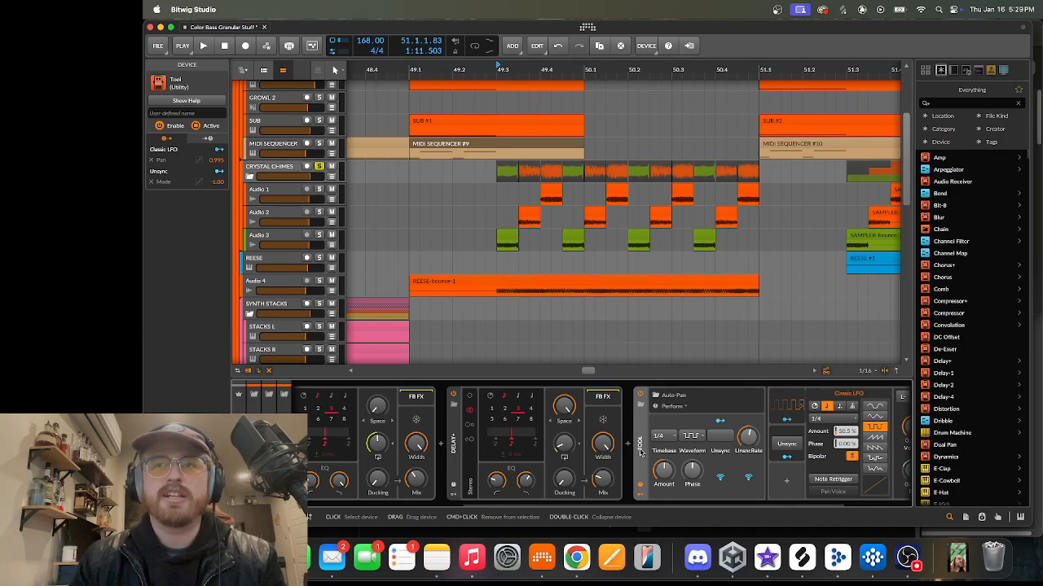
{"action": "scroll", "coordinate": [613, 448], "scroll_direction": "right", "scroll_amount": 4}
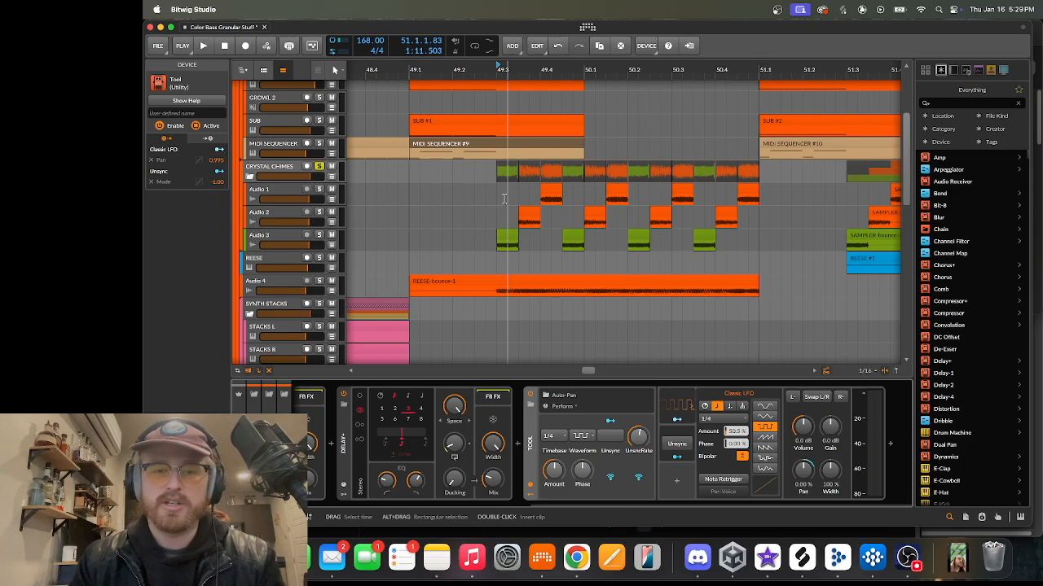
- Audition the soloed CRYSTAL CHIMES again from 49.3 to hear the auto-pan
{"action": "left_click", "coordinate": [476, 210]}
{"action": "key", "text": "space"}
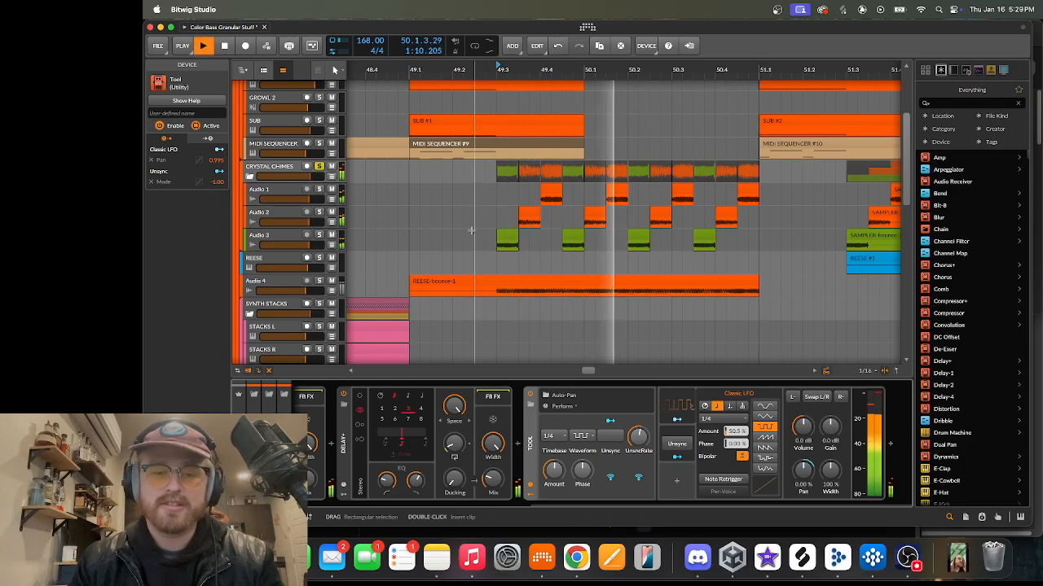
{"action": "scroll", "coordinate": [518, 213], "scroll_direction": "down", "scroll_amount": 3}
{"action": "key", "text": "space"}
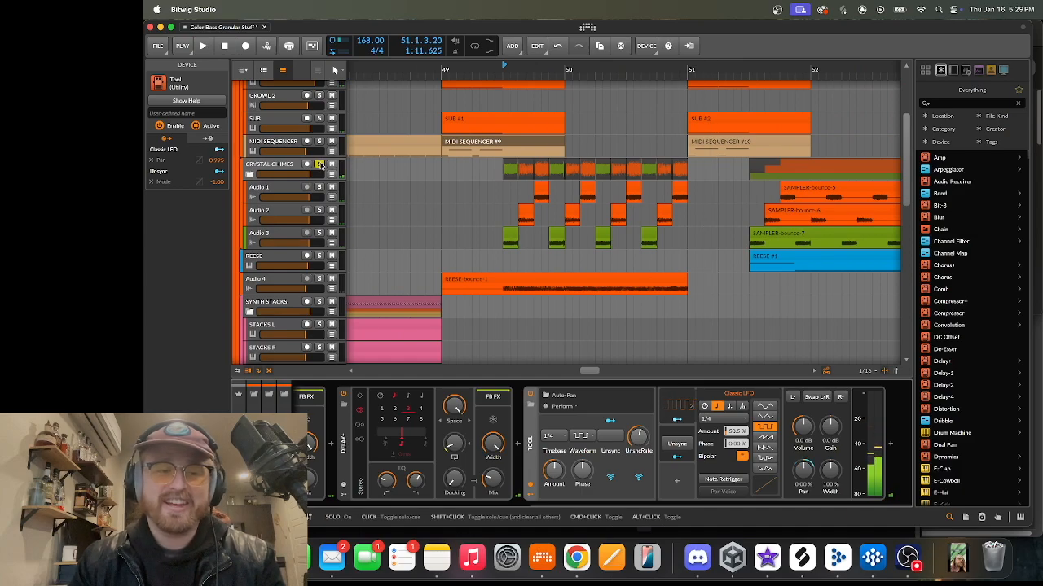
- Clear the CRYSTAL CHIMES solo and play the full color bass section from bar 49 to bar 53
{"action": "left_click", "coordinate": [443, 189]}
{"action": "key", "text": "space"}
{"action": "scroll", "coordinate": [483, 192], "scroll_direction": "down", "scroll_amount": 4}
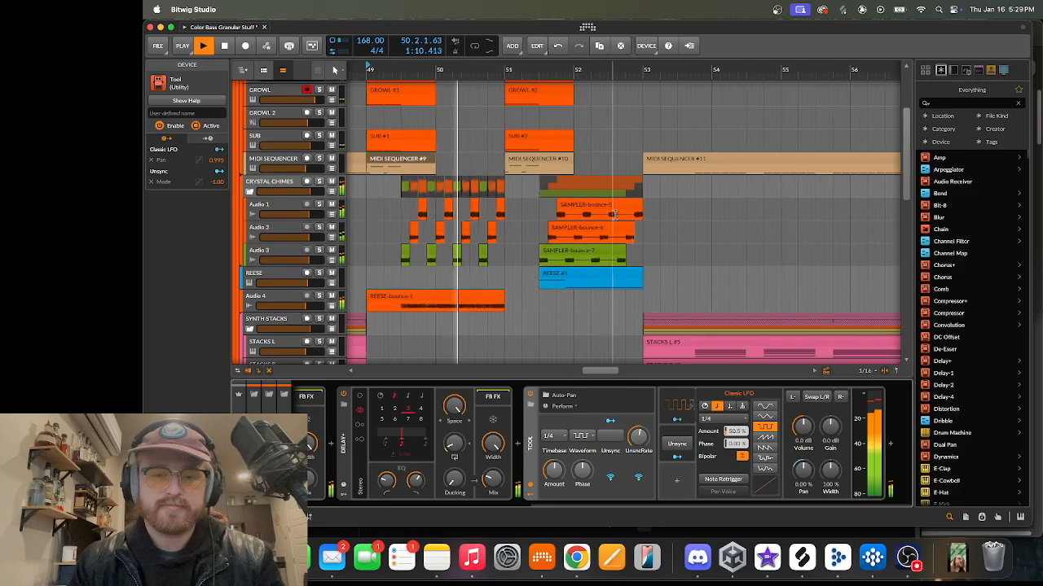
{"action": "scroll", "coordinate": [724, 179], "scroll_direction": "down", "scroll_amount": 1}
{"action": "scroll", "coordinate": [723, 179], "scroll_direction": "up", "scroll_amount": 3}
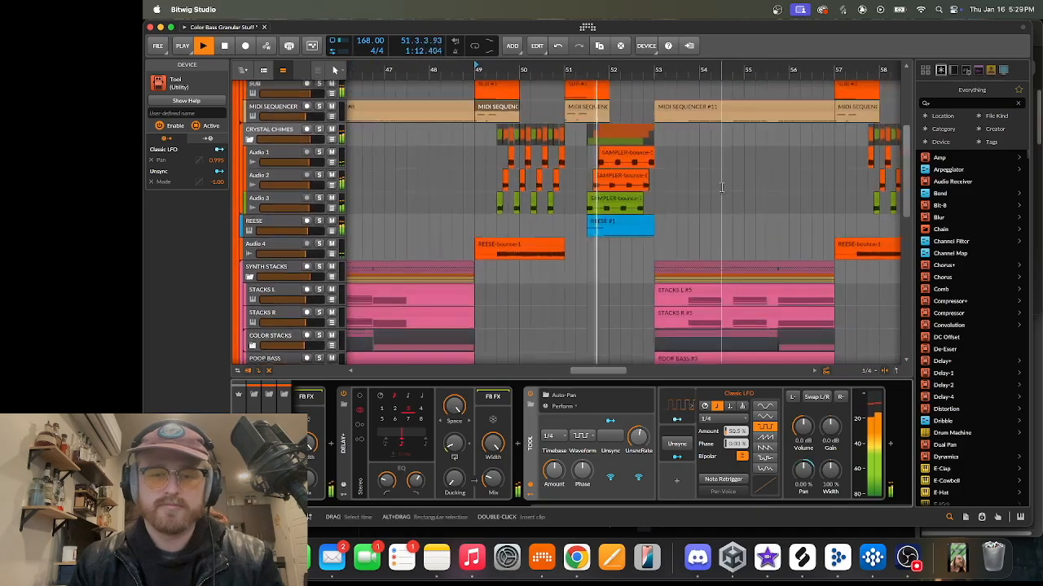
{"action": "key", "text": "space"}
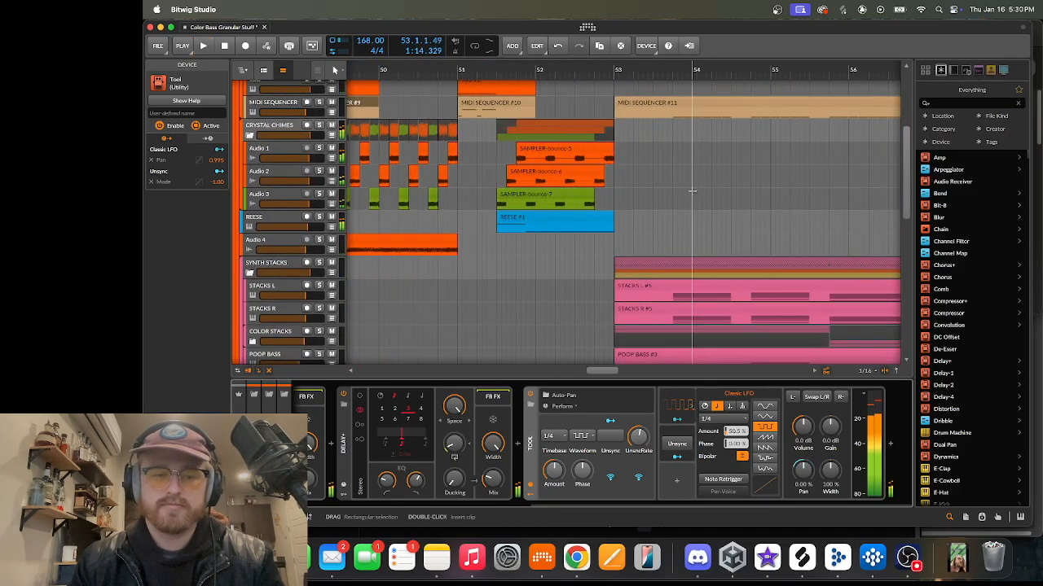
- Play the SYNTH STACKS section of the arrangement from bar 53 to bar 57
{"action": "scroll", "coordinate": [423, 294], "scroll_direction": "left", "scroll_amount": 3}
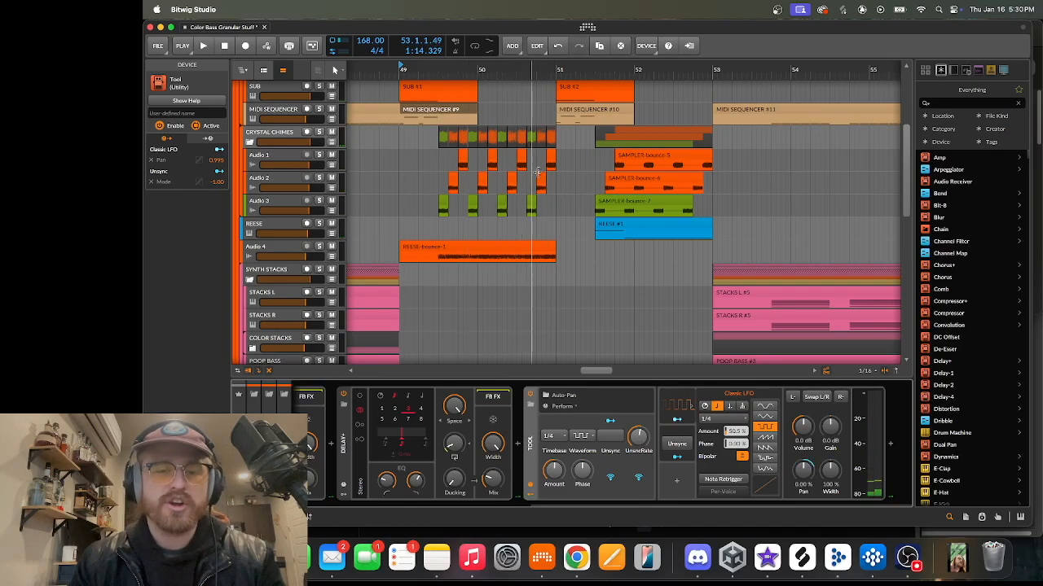
{"action": "scroll", "coordinate": [684, 208], "scroll_direction": "down", "scroll_amount": 10}
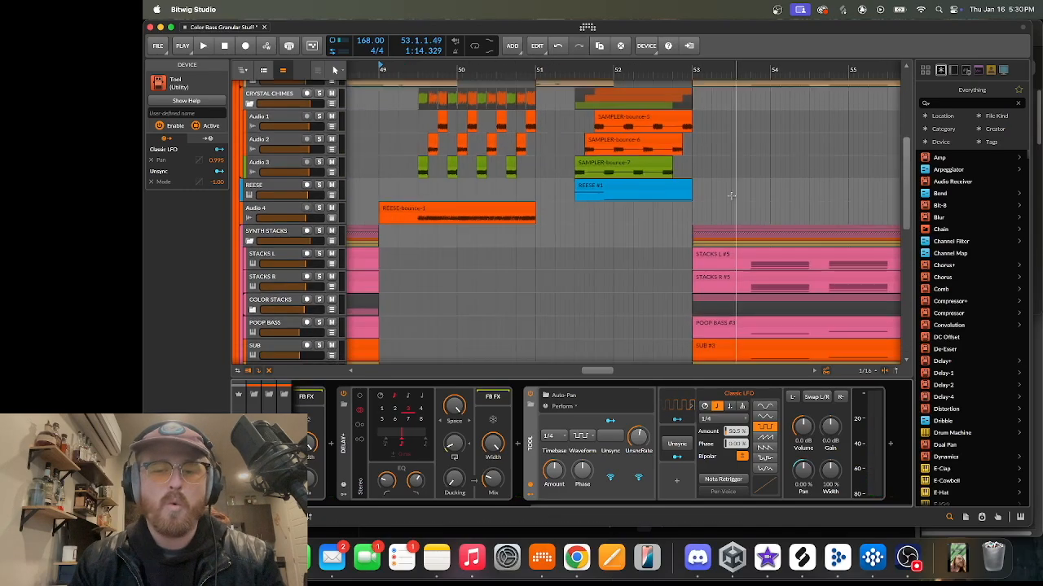
{"action": "scroll", "coordinate": [675, 205], "scroll_direction": "up", "scroll_amount": 5}
{"action": "scroll", "coordinate": [674, 206], "scroll_direction": "right", "scroll_amount": 3}
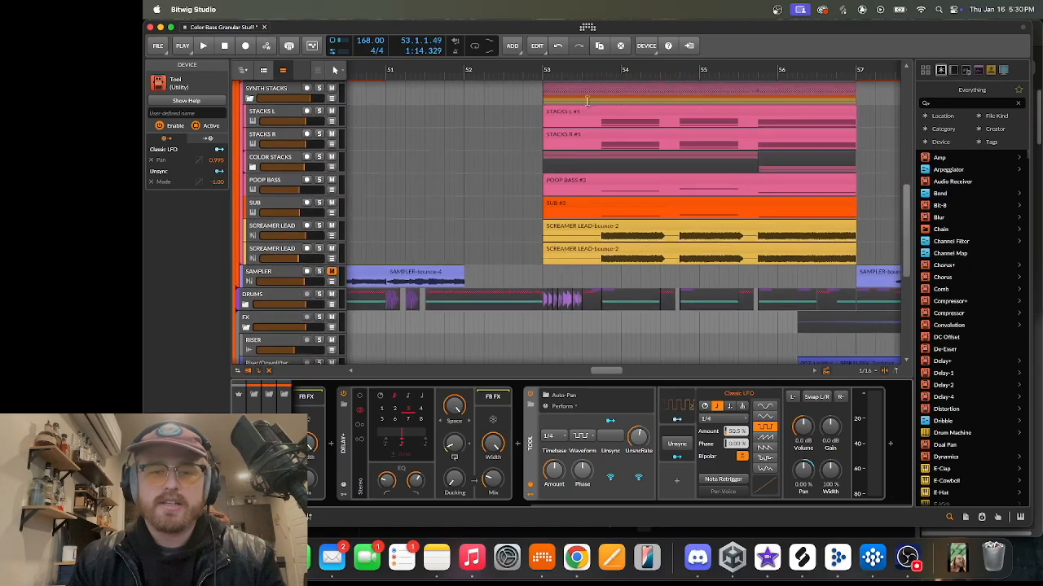
{"action": "key", "text": "space"}
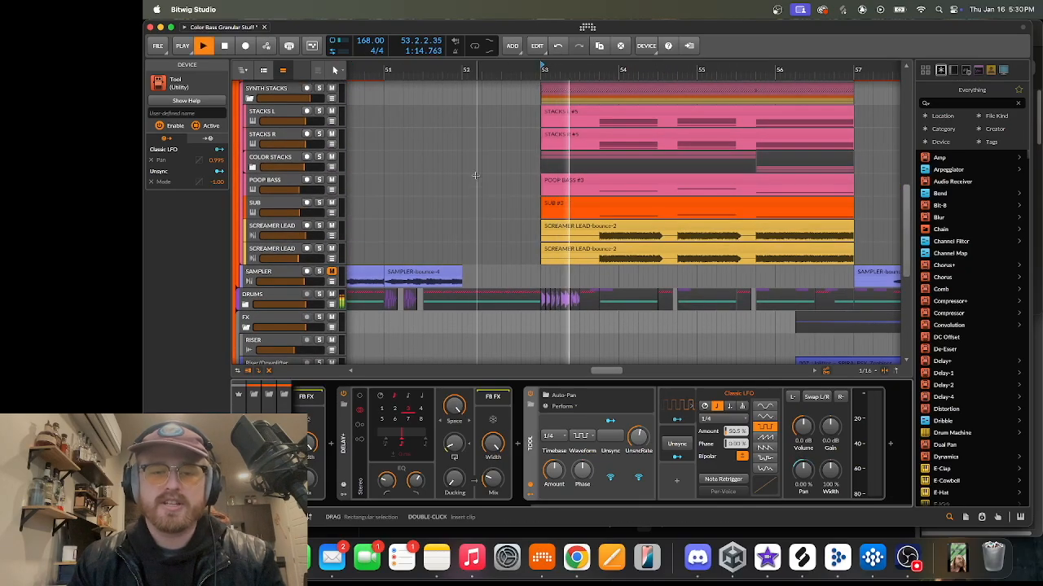
{"action": "scroll", "coordinate": [505, 171], "scroll_direction": "up", "scroll_amount": 4}
{"action": "scroll", "coordinate": [505, 171], "scroll_direction": "right", "scroll_amount": 3}
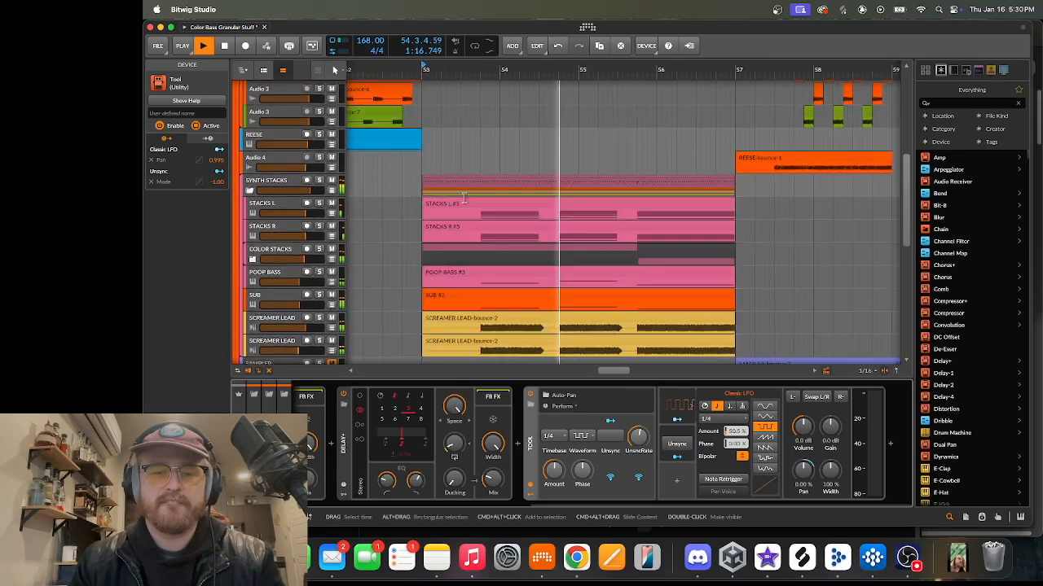
{"action": "scroll", "coordinate": [534, 150], "scroll_direction": "left", "scroll_amount": 1}
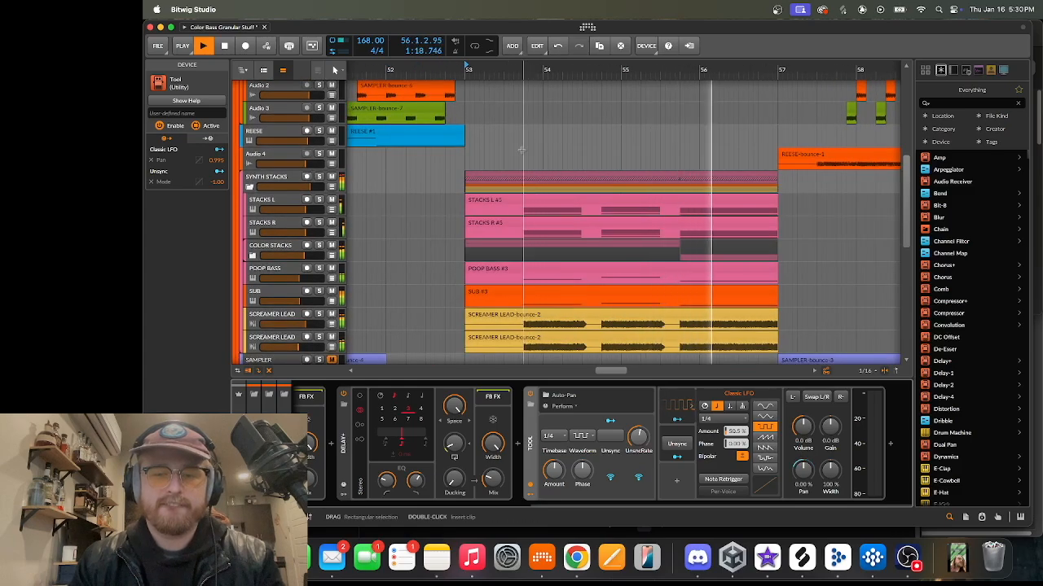
{"action": "key", "text": "space"}
{"action": "scroll", "coordinate": [342, 196], "scroll_direction": "down", "scroll_amount": 1}
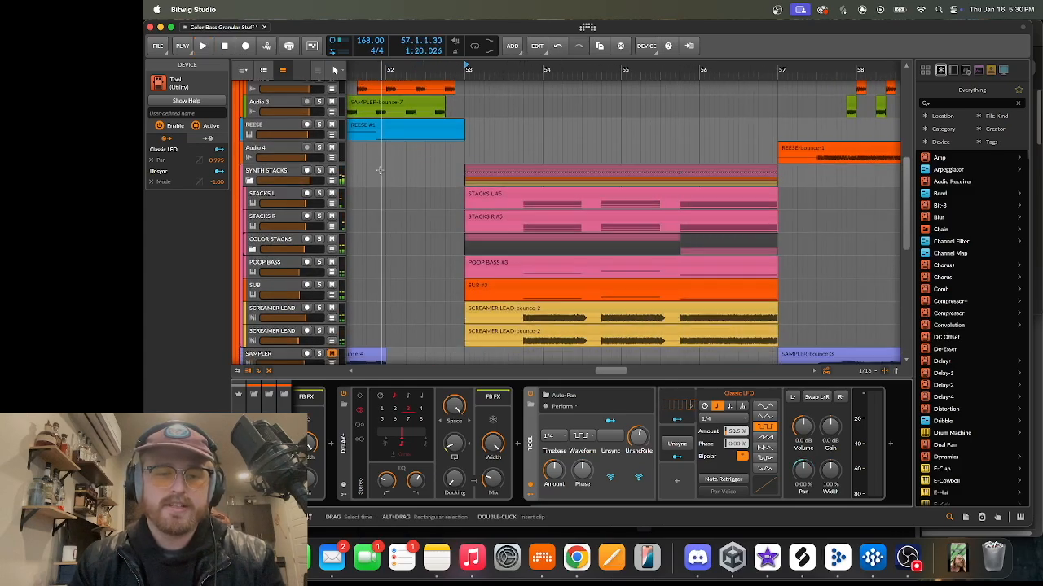
- Solo the STACKS L and STACKS R tracks and audition them together from bar 53
{"action": "left_click", "coordinate": [319, 194]}
{"action": "left_click", "coordinate": [319, 217]}
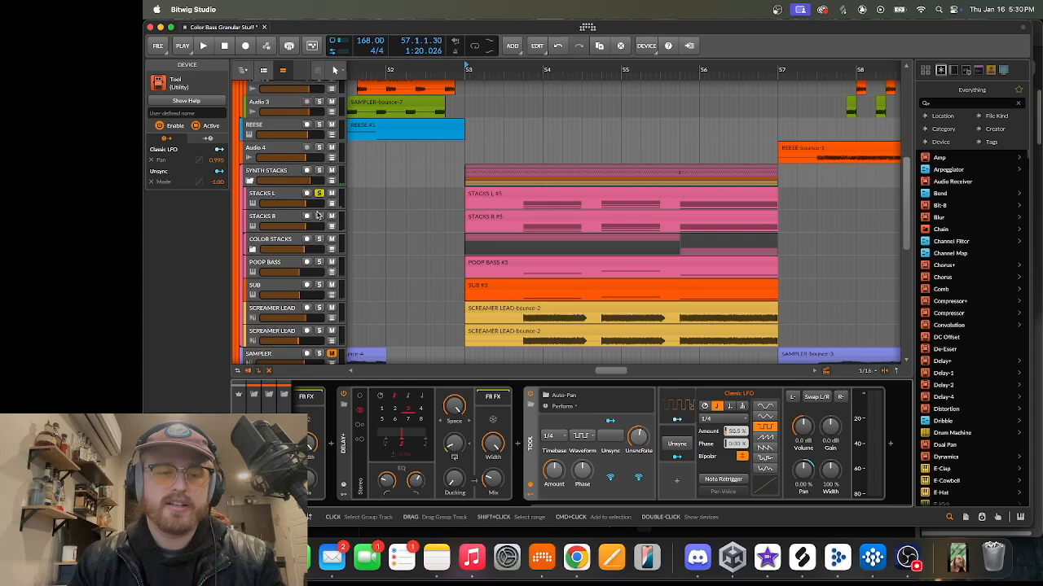
{"action": "key", "text": "space"}
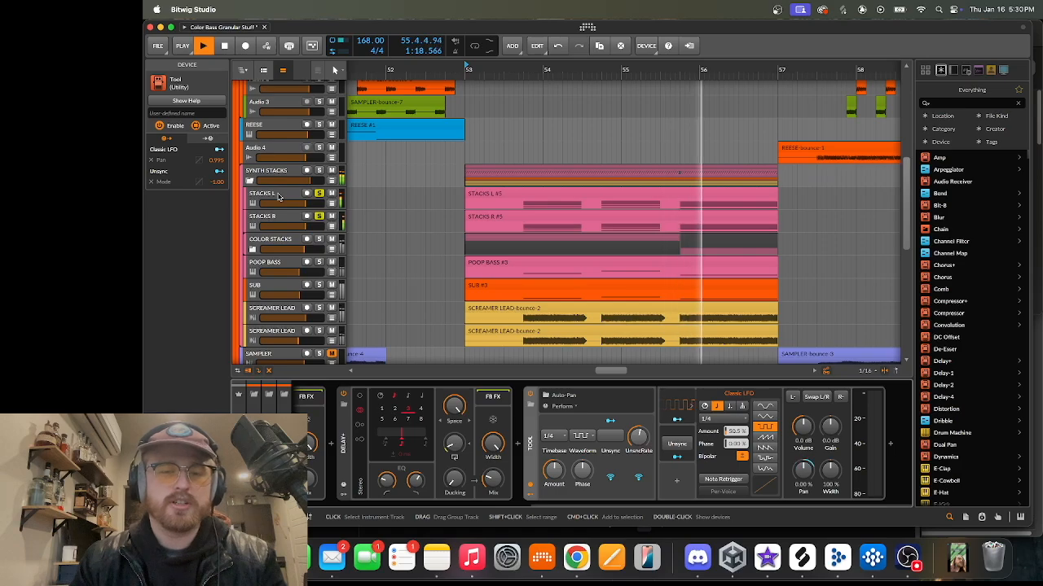
{"action": "key", "text": "space"}
- Examine the STACKS L Vital patch, from its oscillators and filter to its distortion and multiband compressor effects
{"action": "left_click", "coordinate": [277, 196]}
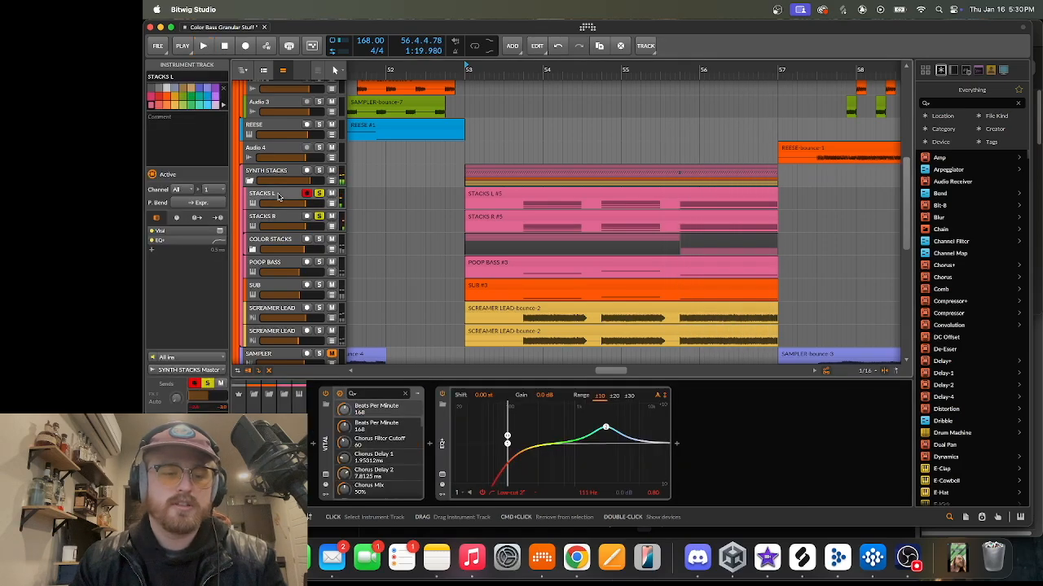
{"action": "left_click", "coordinate": [325, 481]}
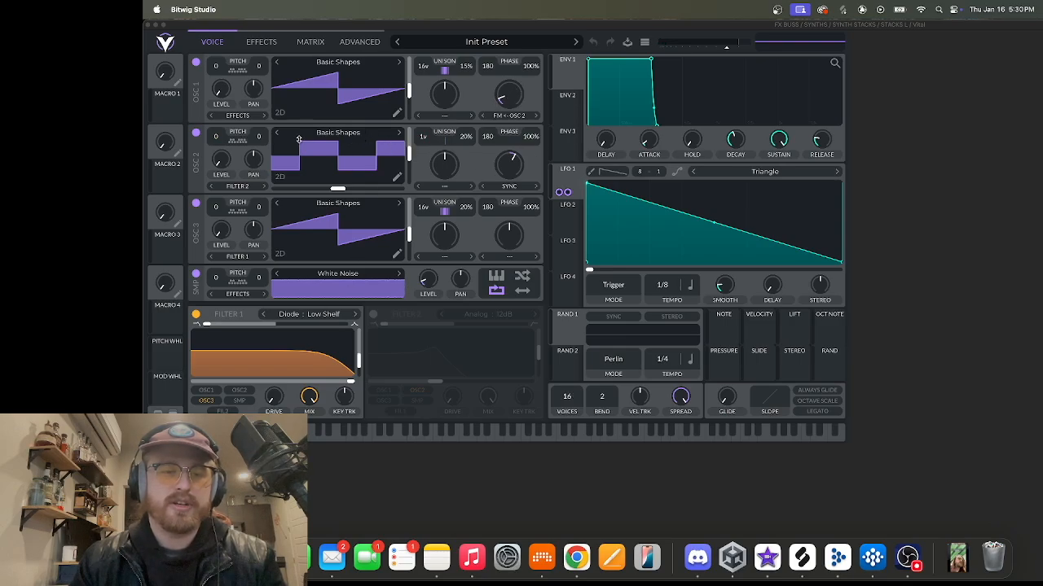
{"action": "left_click", "coordinate": [261, 40]}
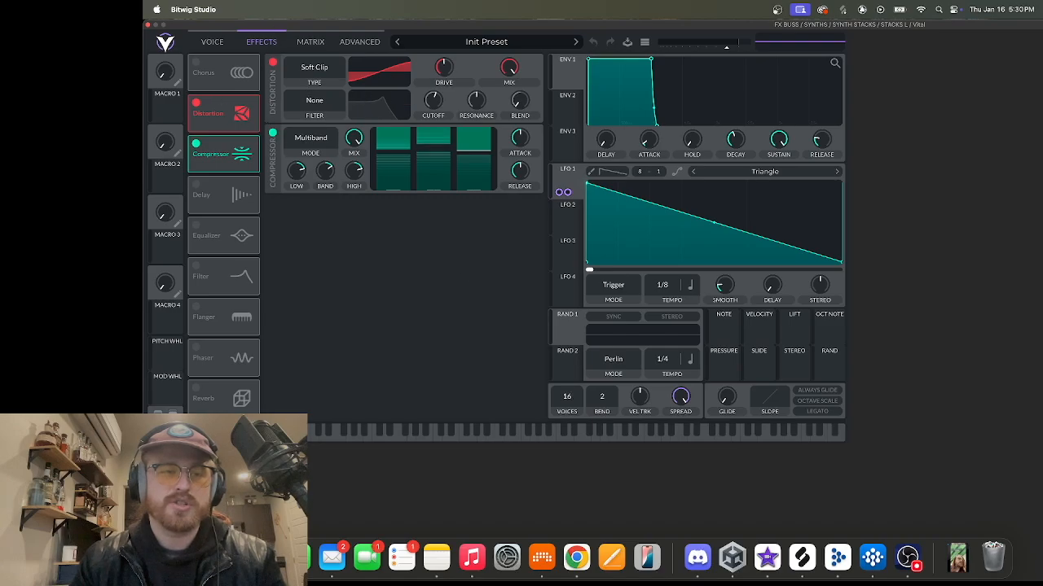
{"action": "left_click", "coordinate": [147, 26]}
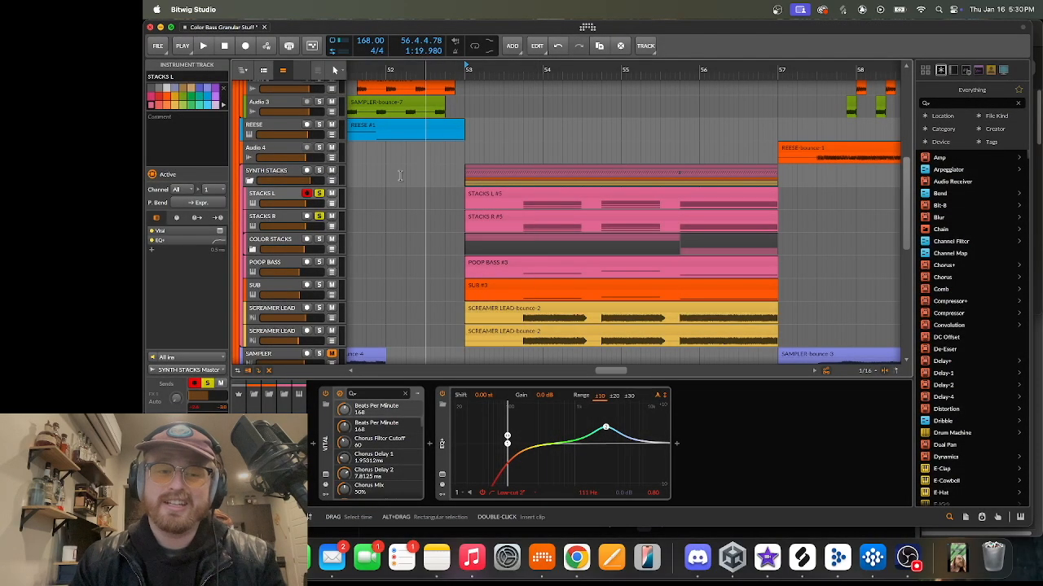
- Clear the STACKS L and STACKS R solos and audition the POOP BASS track soloed from bar 53
{"action": "left_click", "coordinate": [318, 194]}
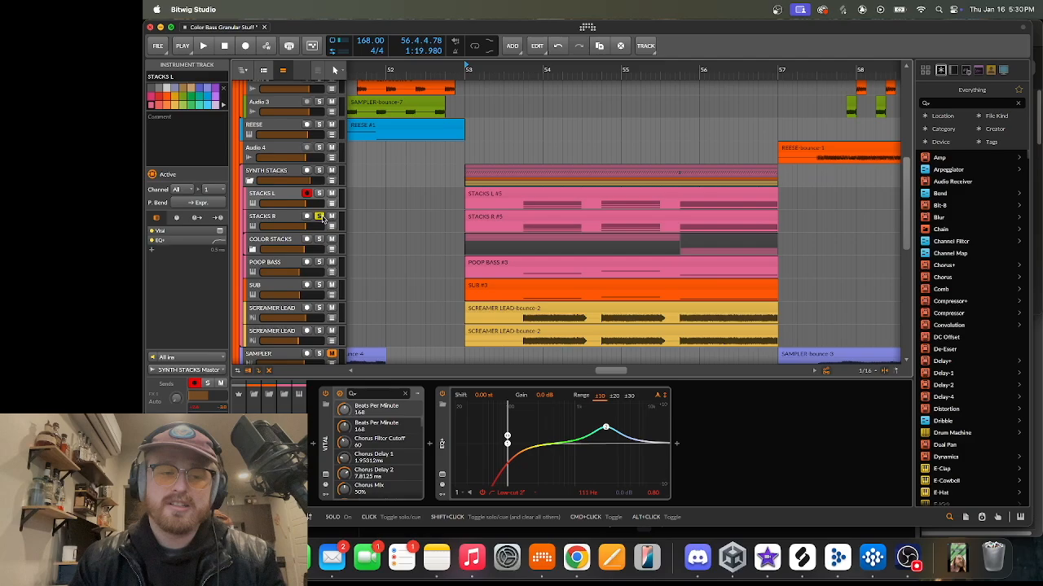
{"action": "left_click", "coordinate": [319, 216]}
{"action": "left_click", "coordinate": [318, 261]}
{"action": "key", "text": "space"}
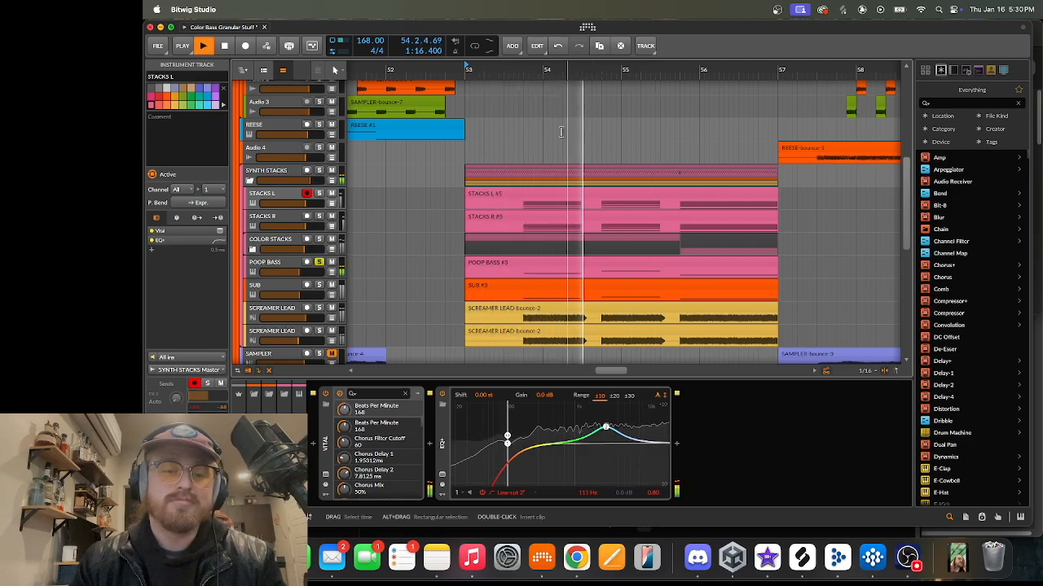
- Audition the SUB track of the synth stacks soloed from bar 53 and show its device chain
{"action": "left_click", "coordinate": [318, 284]}
{"action": "key", "text": "space"}
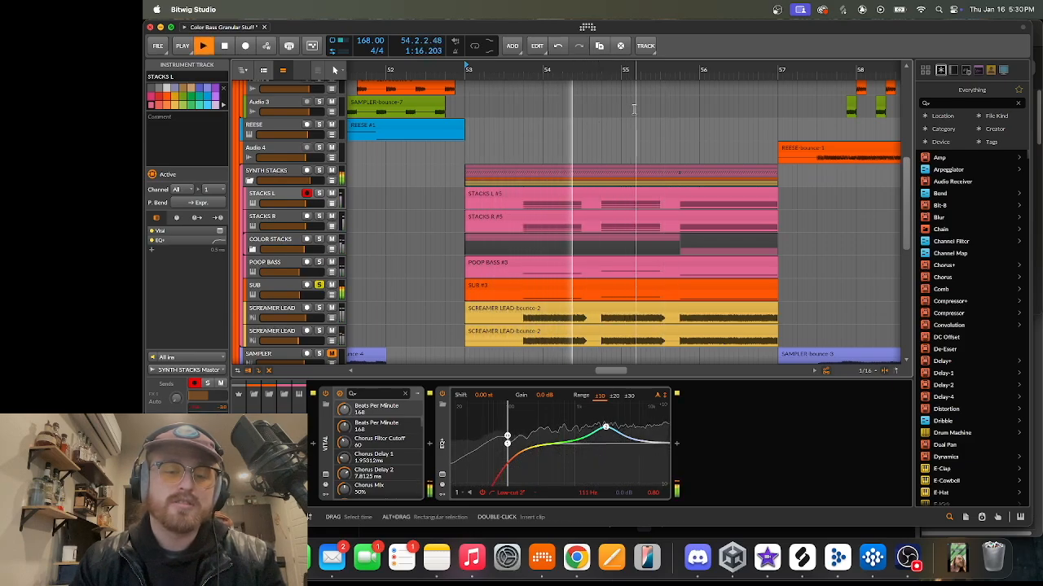
{"action": "left_click", "coordinate": [452, 285]}
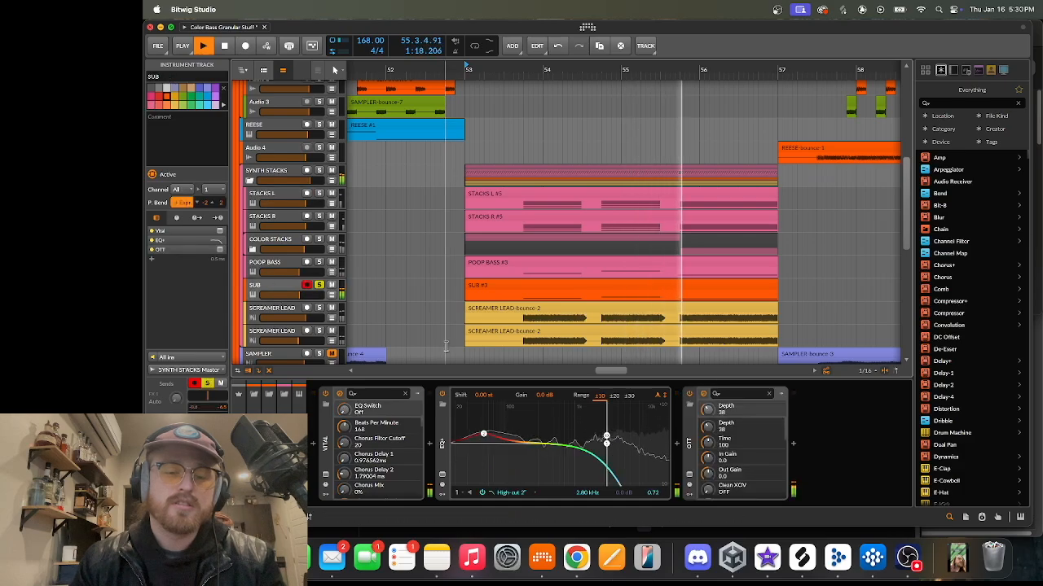
{"action": "key", "text": "space"}
{"action": "scroll", "coordinate": [506, 150], "scroll_direction": "down", "scroll_amount": 1}
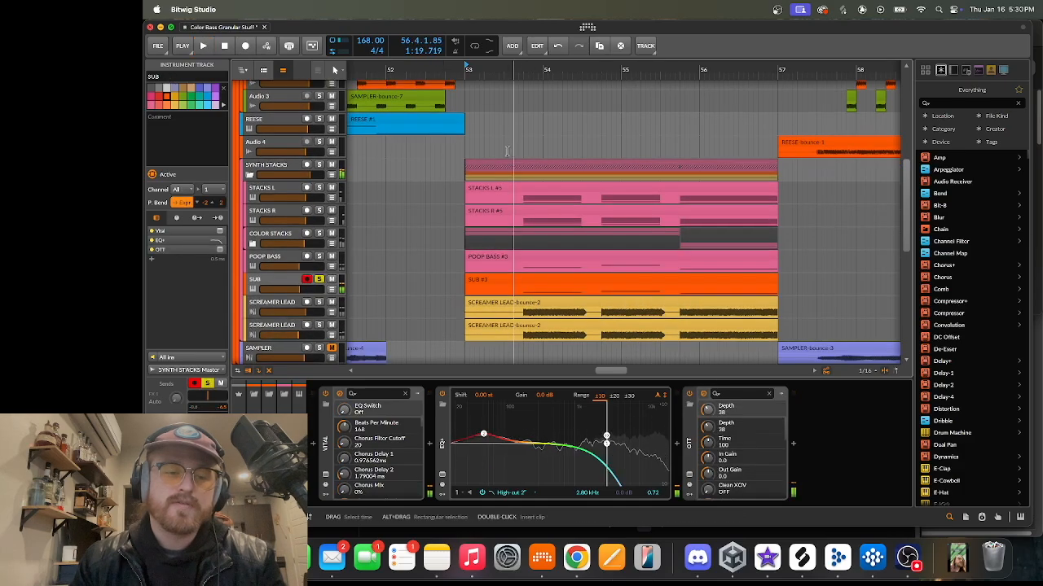
- Switch the solo from SUB to the first SCREAMER LEAD track and examine the oscillators of its Vital patch
{"action": "scroll", "coordinate": [489, 163], "scroll_direction": "down", "scroll_amount": 3}
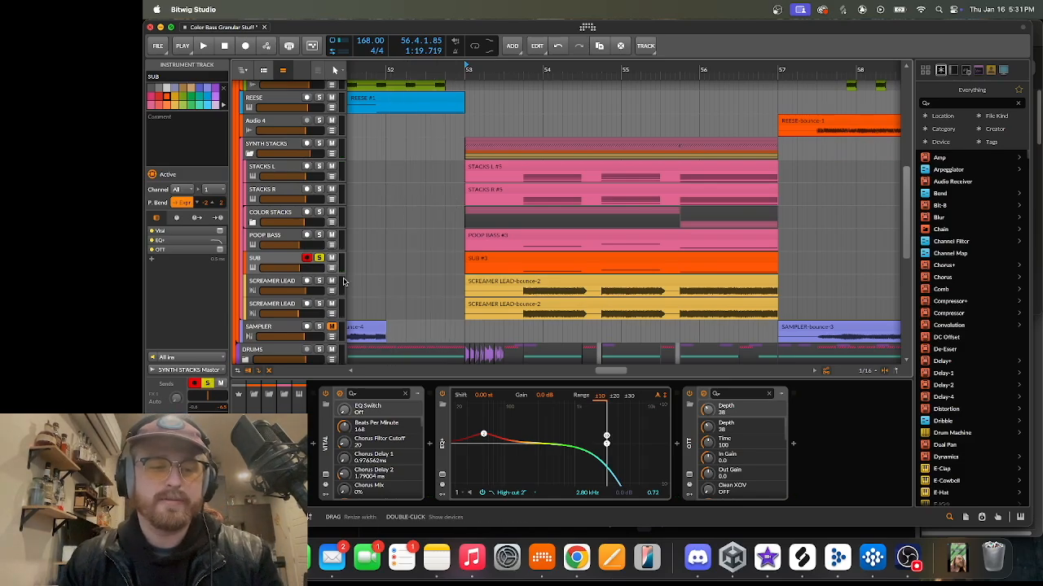
{"action": "left_click", "coordinate": [319, 259]}
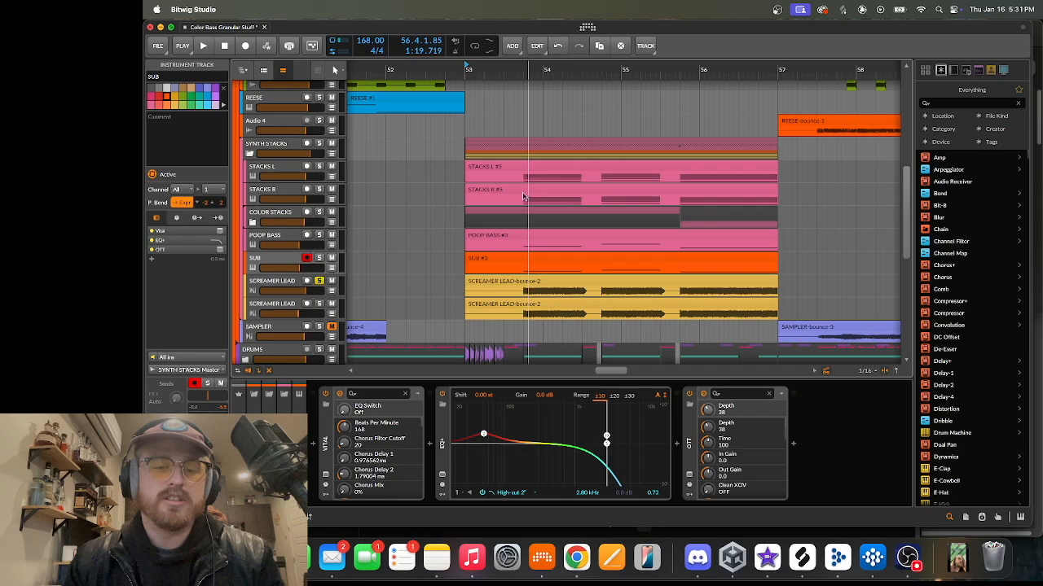
{"action": "left_click", "coordinate": [318, 281]}
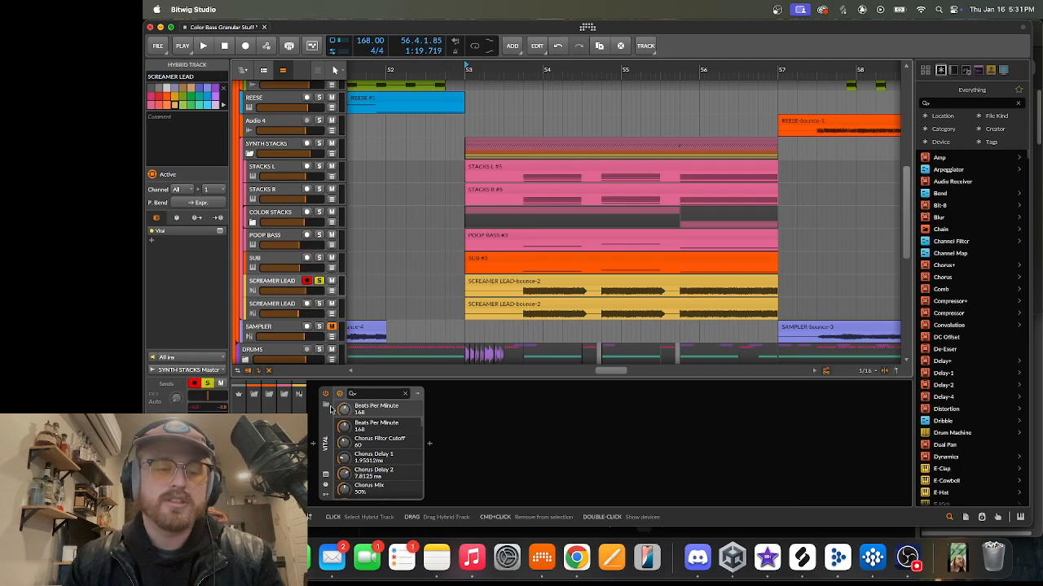
{"action": "left_click", "coordinate": [327, 474]}
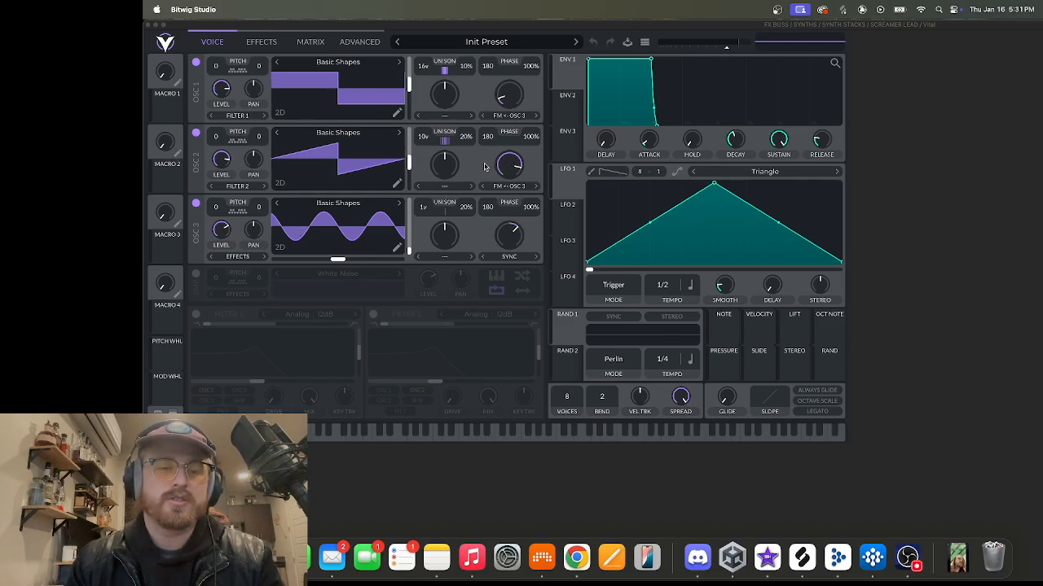
{"action": "left_click", "coordinate": [148, 26]}
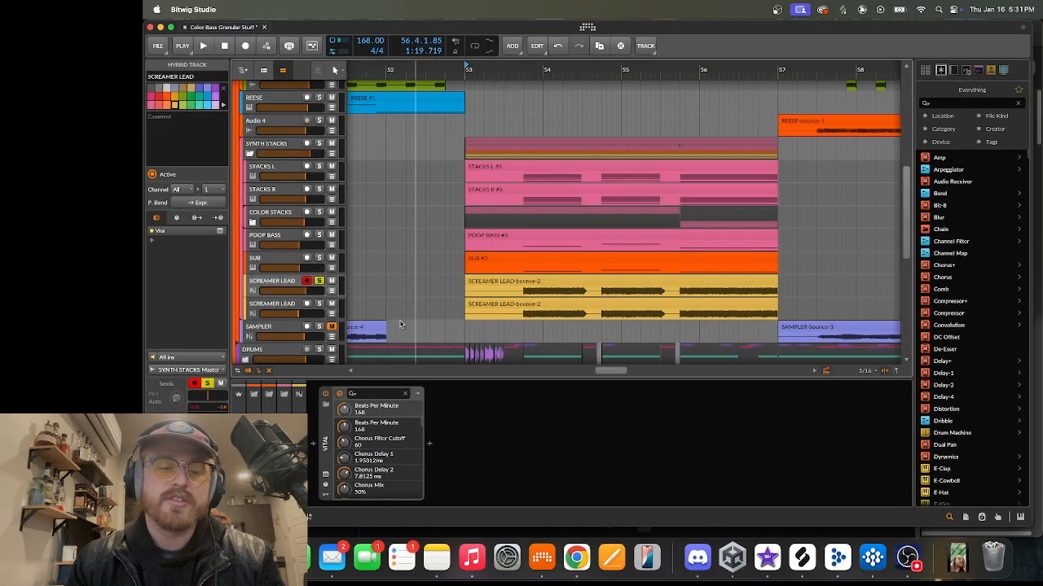
- Add the second SCREAMER LEAD track to the solo and audition both leads from bar 53
{"action": "left_click", "coordinate": [318, 303]}
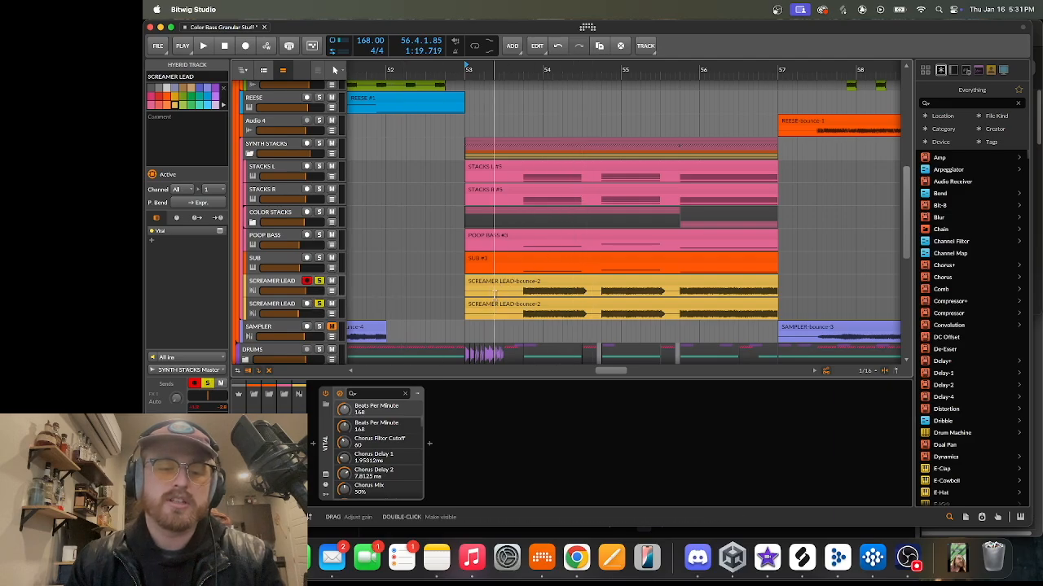
{"action": "key", "text": "space"}
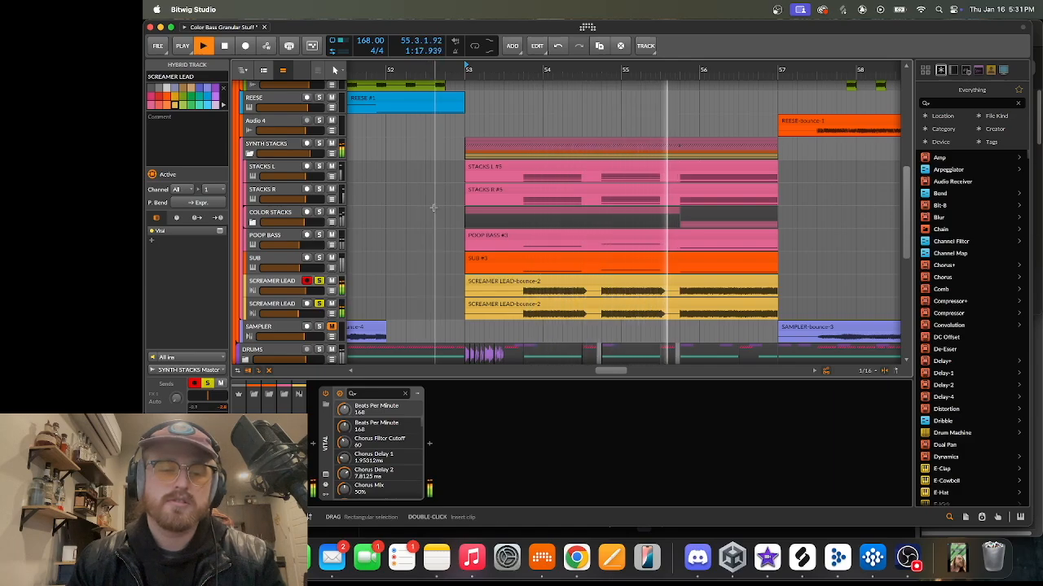
{"action": "key", "text": "space"}
- Clear both SCREAMER LEAD solos and adjust the two leads' volume together during playback, bringing the first lead to -3.0 dB
{"action": "left_click", "coordinate": [283, 284], "text": "shift"}
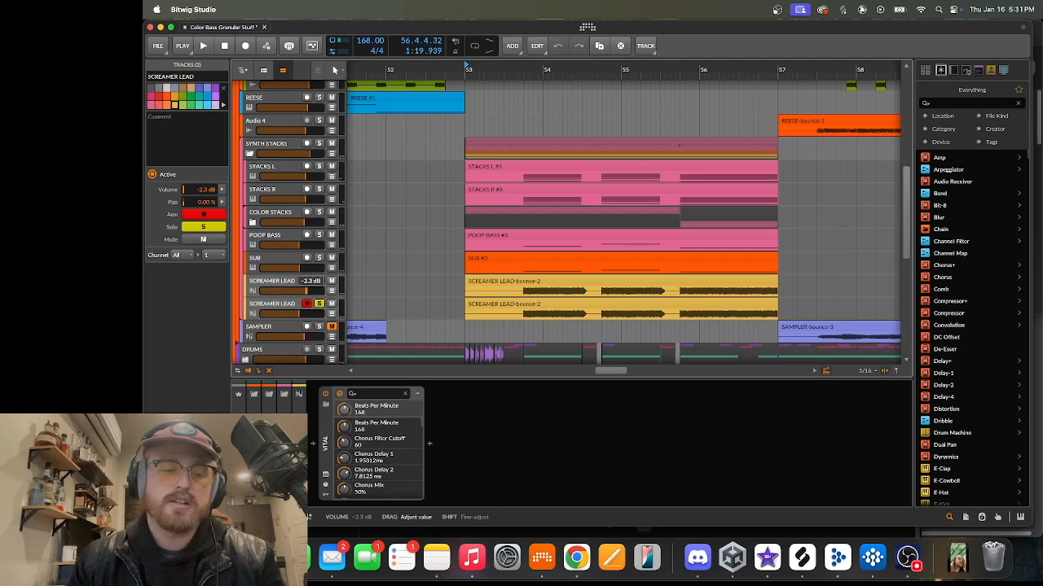
{"action": "left_click", "coordinate": [318, 281]}
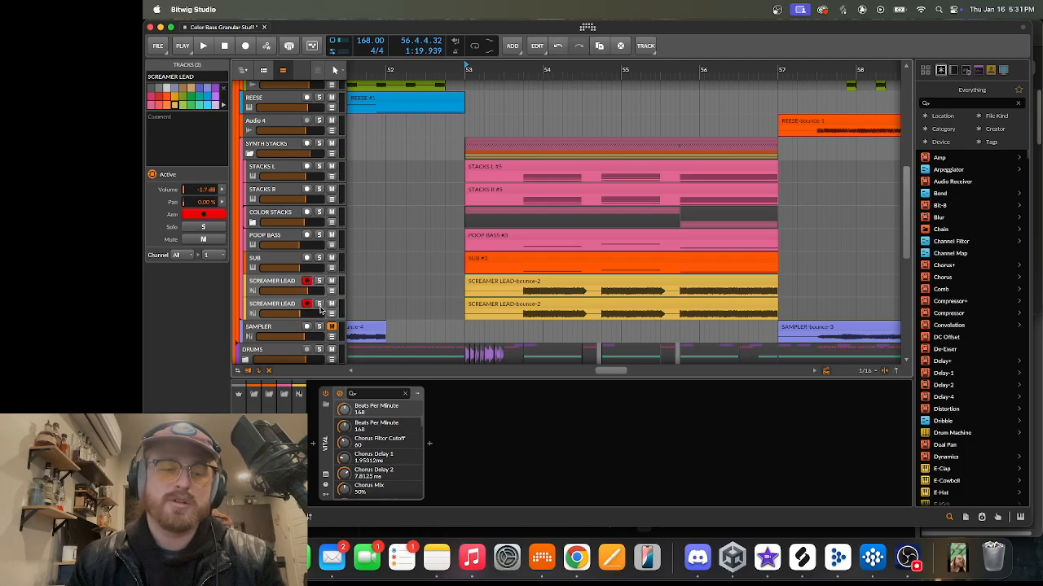
{"action": "key", "text": "space"}
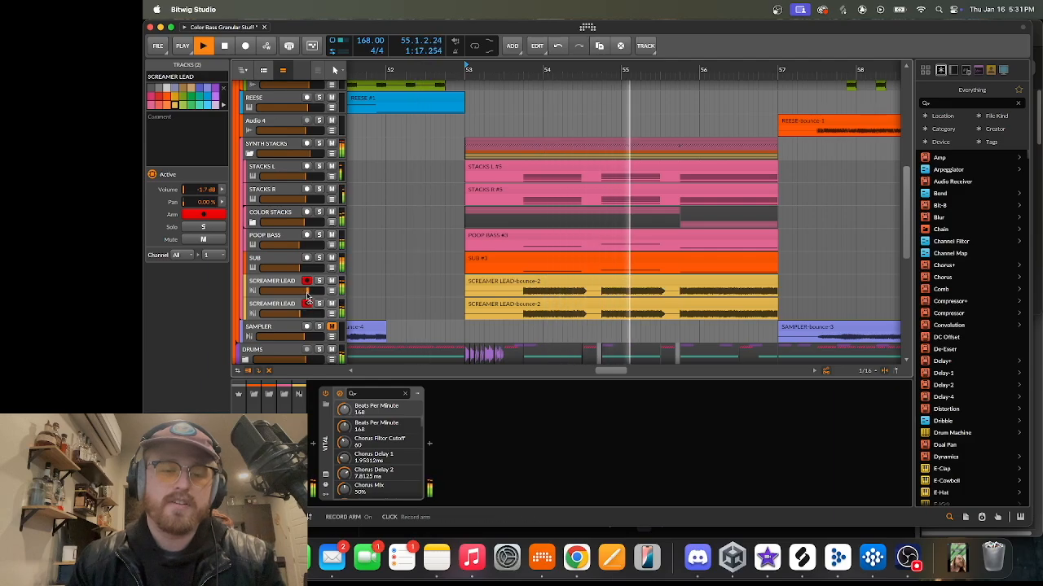
{"action": "left_click_drag", "start_coordinate": [310, 291], "coordinate": [308, 290]}
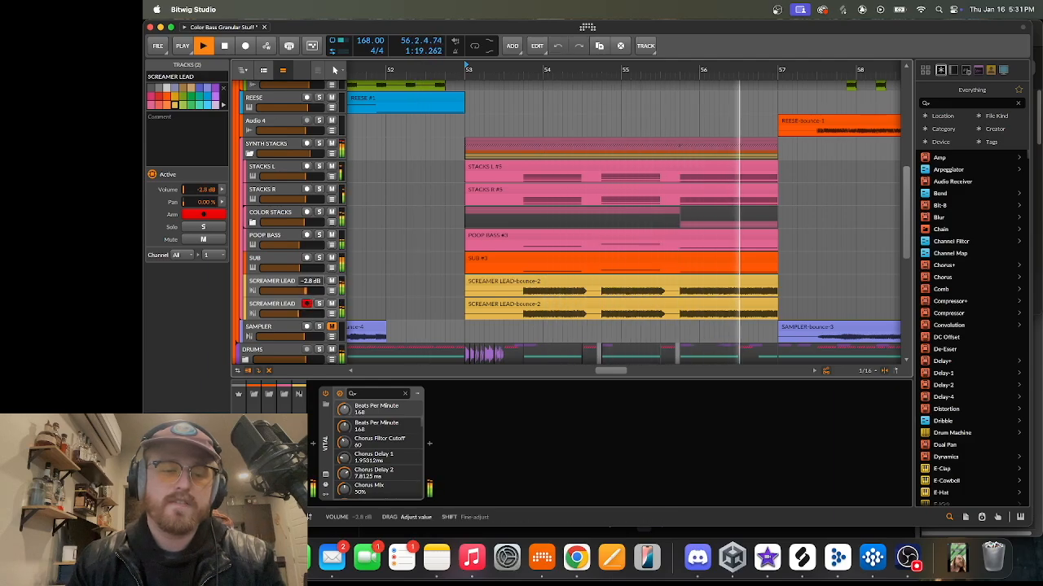
{"action": "key", "text": "space"}
- Expand the COLOR STACKS group and examine its first STACKS L device chain, from Vital and the Vocoder to the Sampler carrier and EQs
{"action": "scroll", "coordinate": [618, 236], "scroll_direction": "down", "scroll_amount": 5}
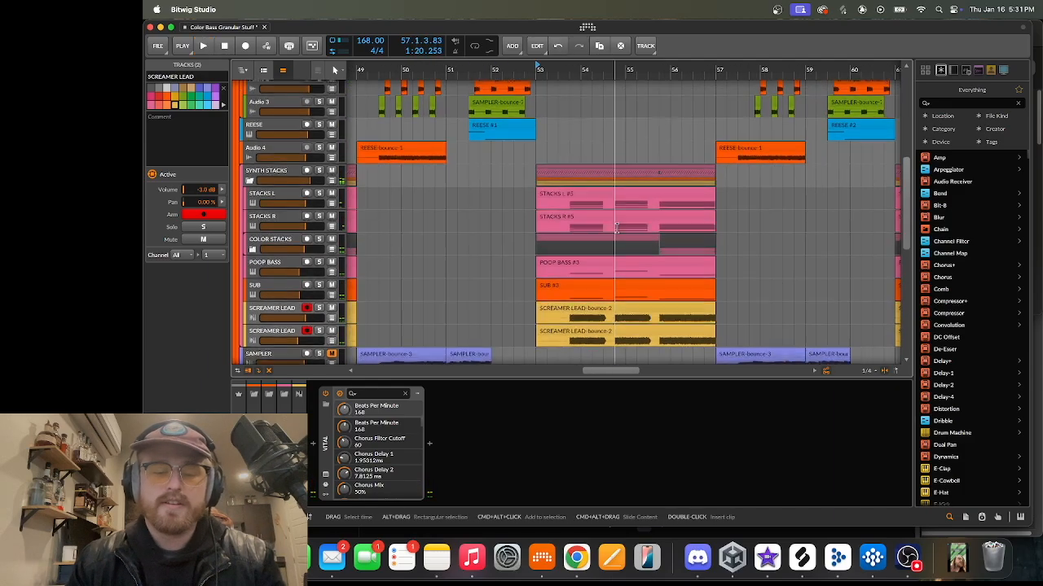
{"action": "left_click", "coordinate": [253, 265]}
{"action": "scroll", "coordinate": [466, 189], "scroll_direction": "down", "scroll_amount": 3}
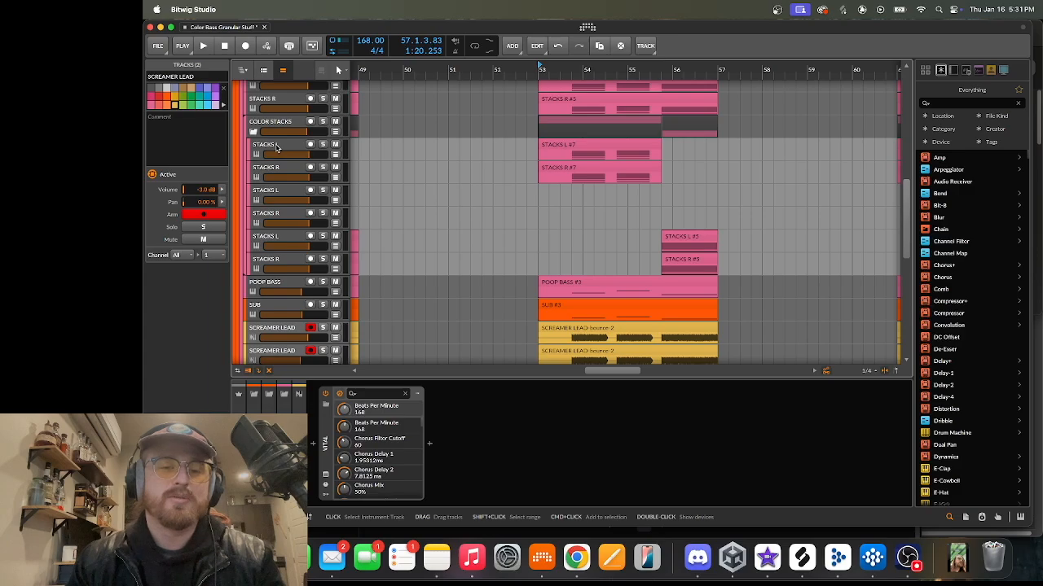
{"action": "left_click", "coordinate": [281, 150]}
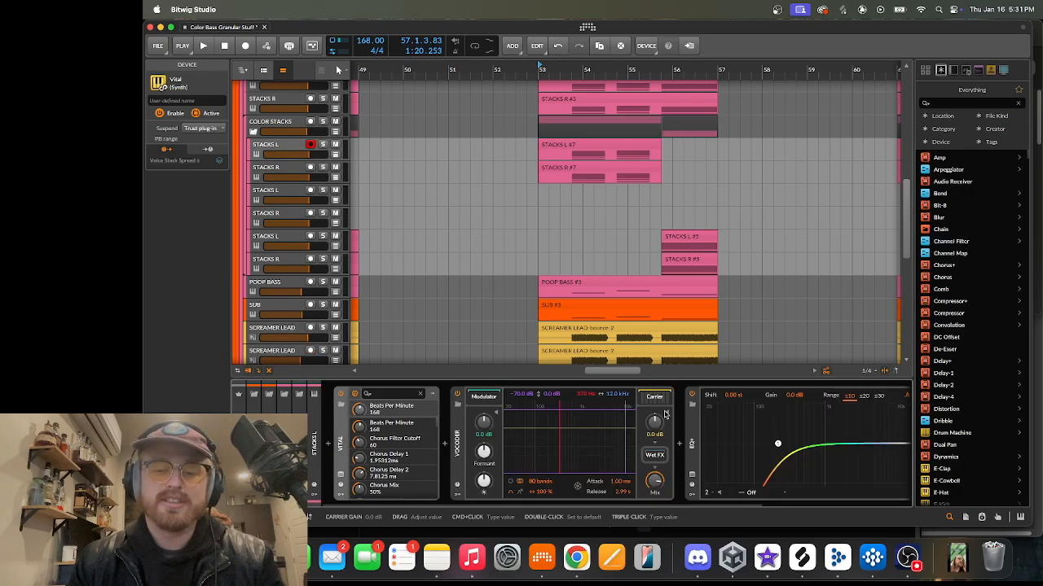
{"action": "scroll", "coordinate": [681, 448], "scroll_direction": "right", "scroll_amount": 10}
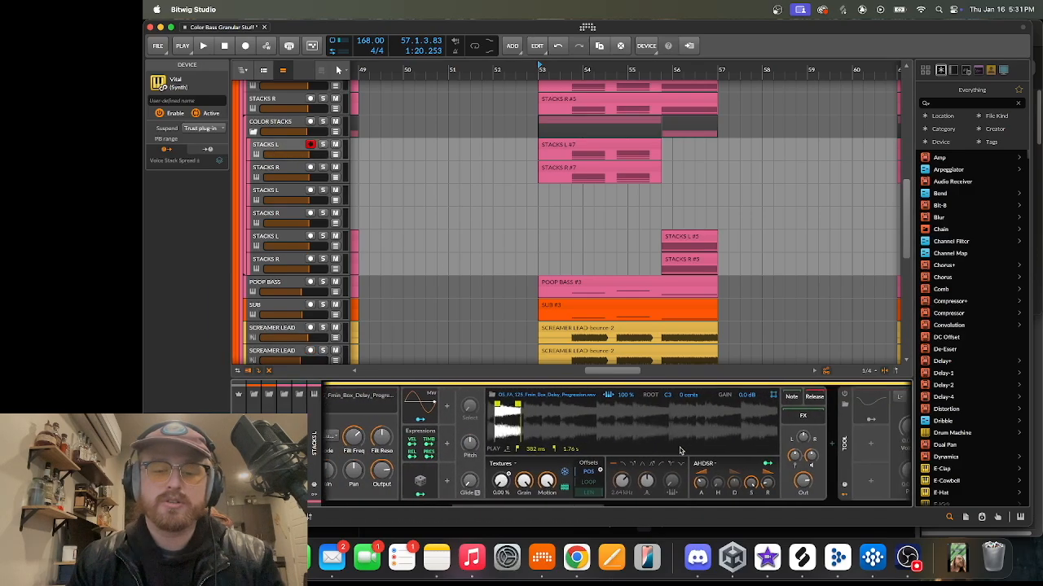
{"action": "scroll", "coordinate": [681, 452], "scroll_direction": "right", "scroll_amount": 10}
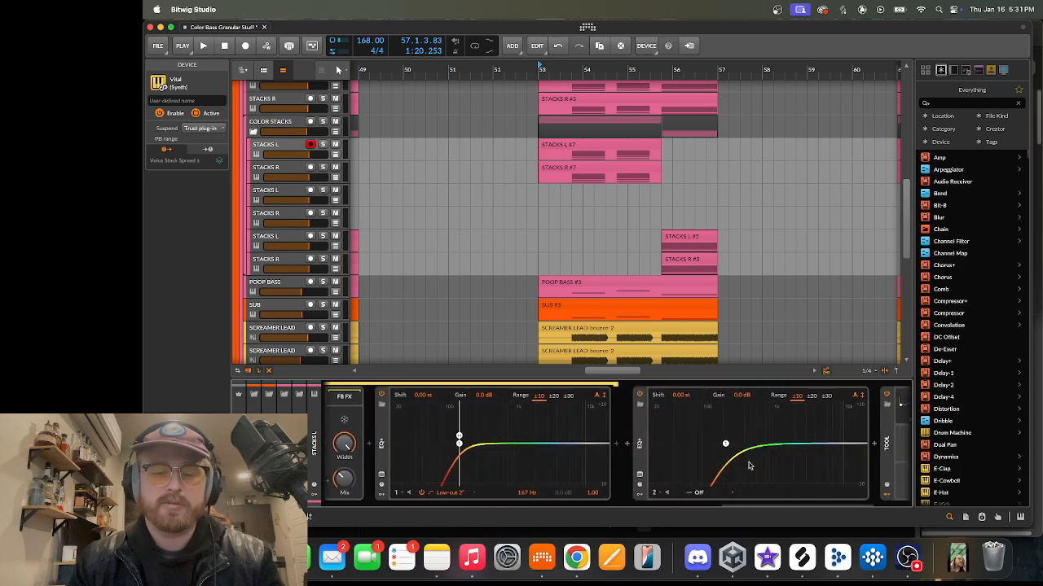
{"action": "scroll", "coordinate": [581, 458], "scroll_direction": "right", "scroll_amount": 10}
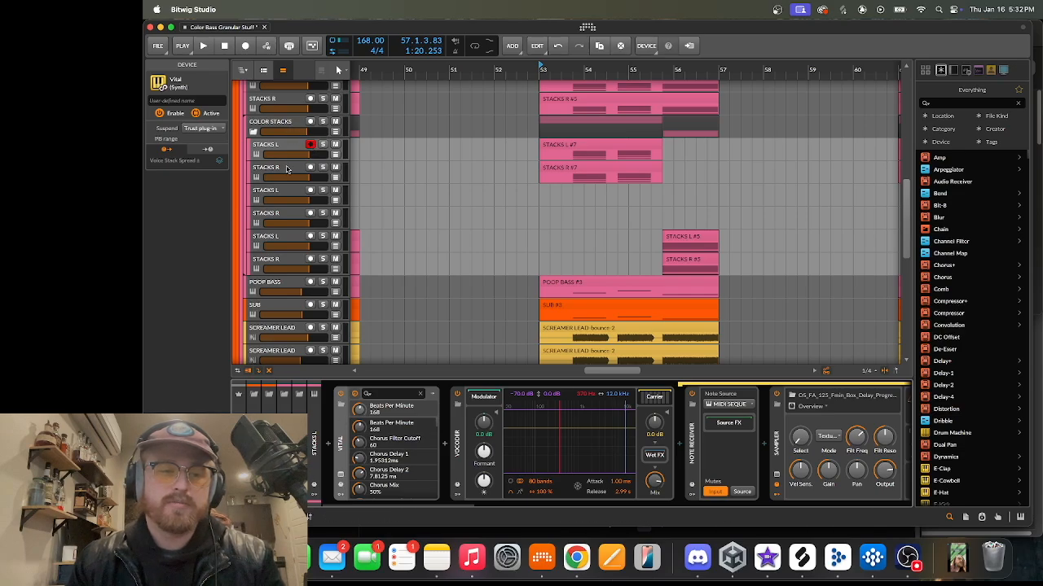
- Examine the device chains of the SYNTH STACKS and first COLOR STACKS STACKS R tracks, including the Vocoder's Sampler carrier
{"action": "scroll", "coordinate": [287, 168], "scroll_direction": "up", "scroll_amount": 3}
{"action": "left_click", "coordinate": [277, 167]}
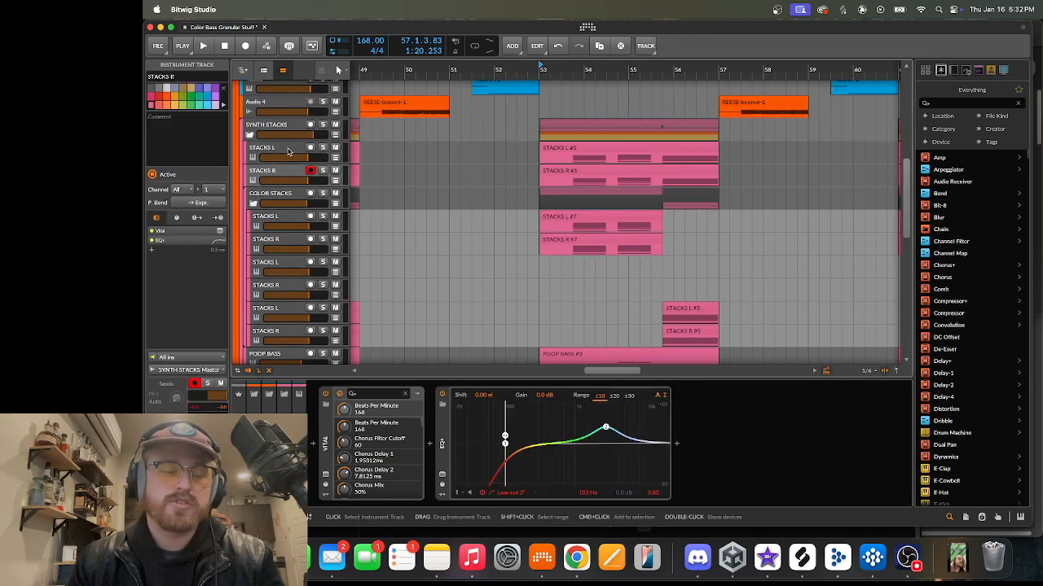
{"action": "left_click", "coordinate": [271, 221]}
{"action": "left_click", "coordinate": [276, 240]}
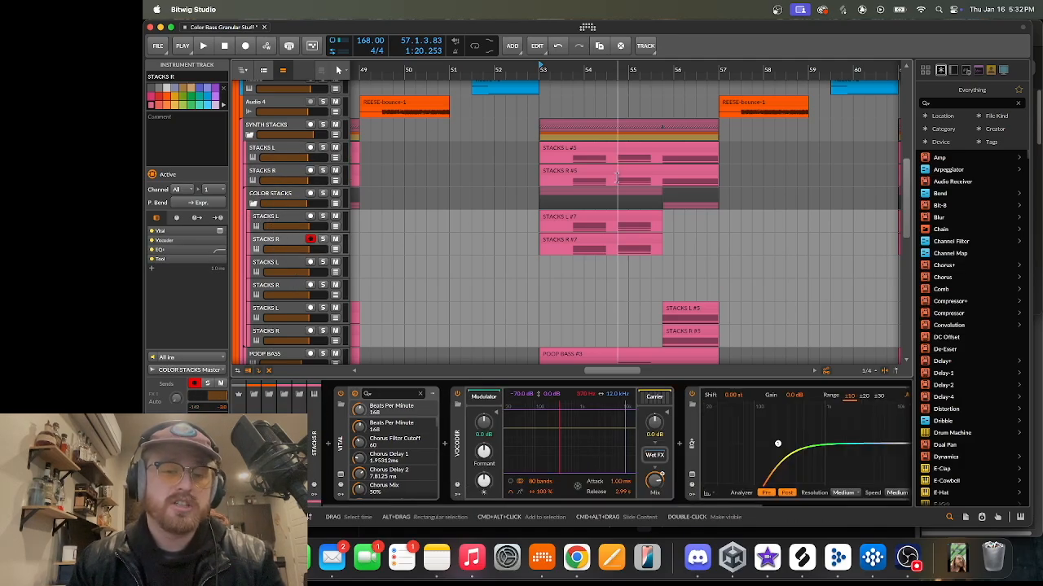
{"action": "scroll", "coordinate": [494, 257], "scroll_direction": "down", "scroll_amount": 2}
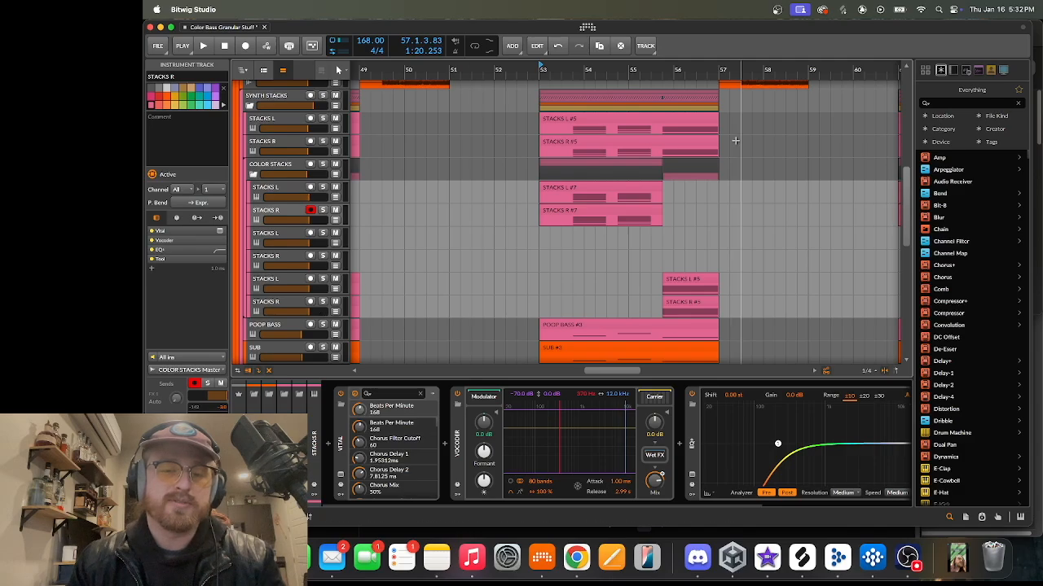
{"action": "left_click", "coordinate": [655, 396]}
{"action": "scroll", "coordinate": [671, 394], "scroll_direction": "right", "scroll_amount": 1}
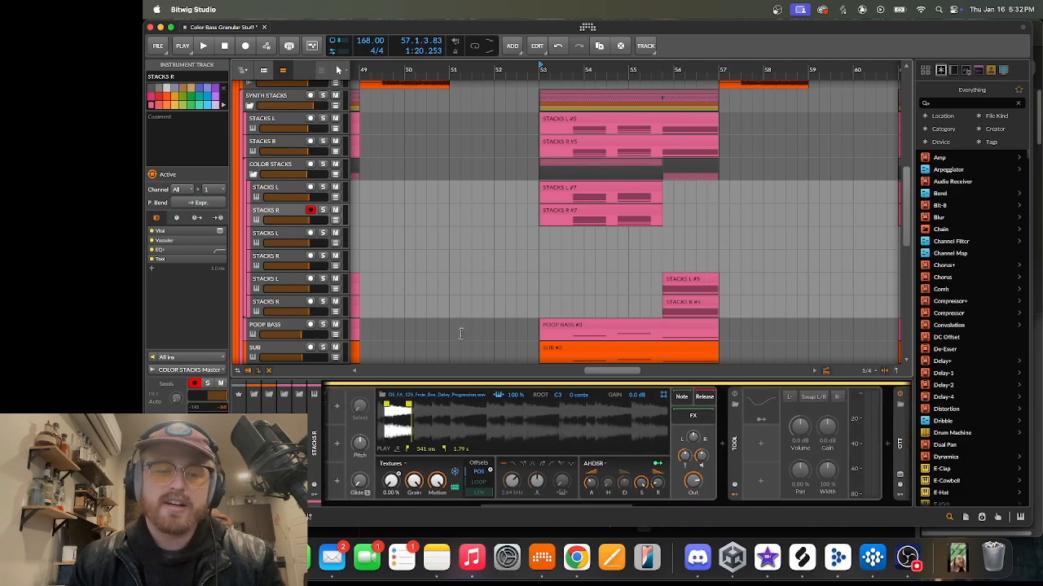
- Examine the Vocoder's Sampler carrier on the second and third STACKS L tracks in COLOR STACKS, comparing their sample regions
{"action": "left_click", "coordinate": [276, 236]}
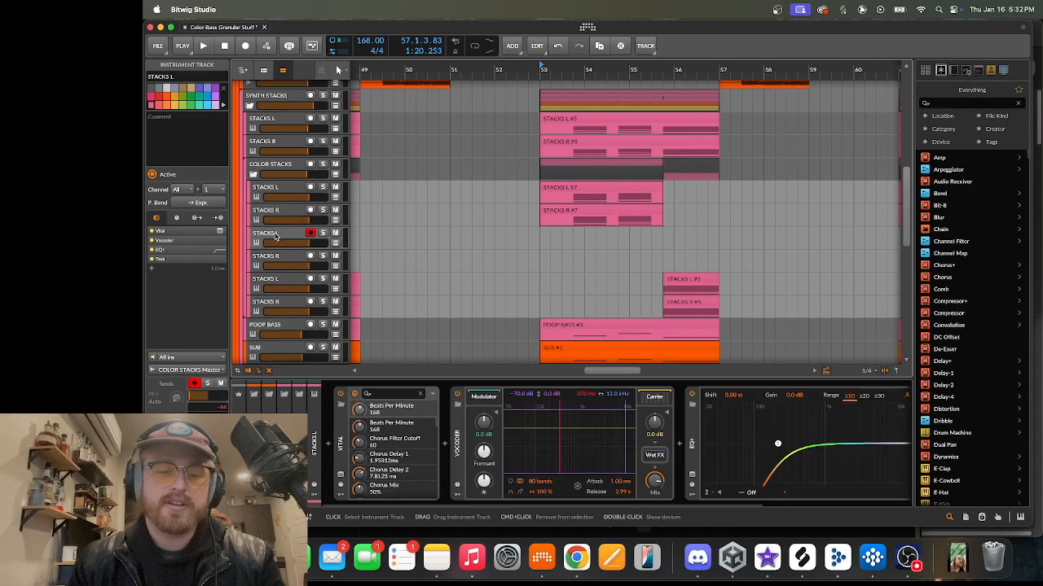
{"action": "left_click", "coordinate": [655, 399]}
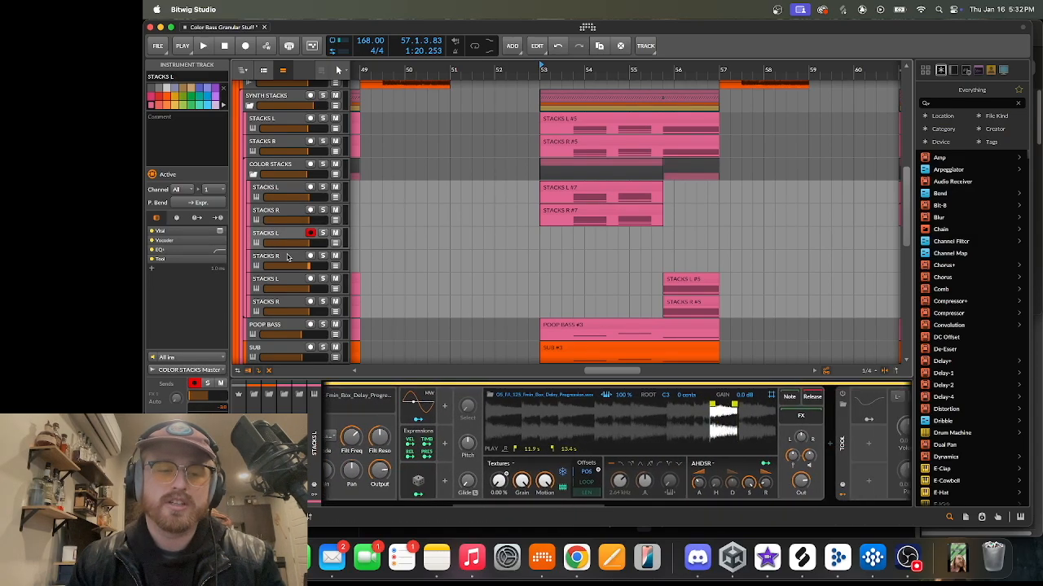
{"action": "left_click", "coordinate": [287, 292]}
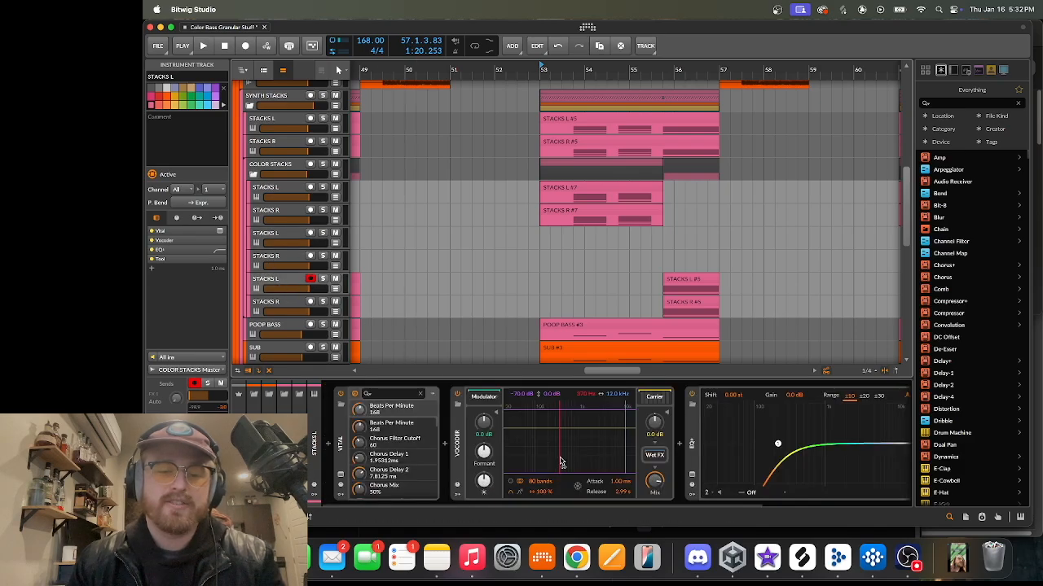
{"action": "left_click", "coordinate": [657, 396]}
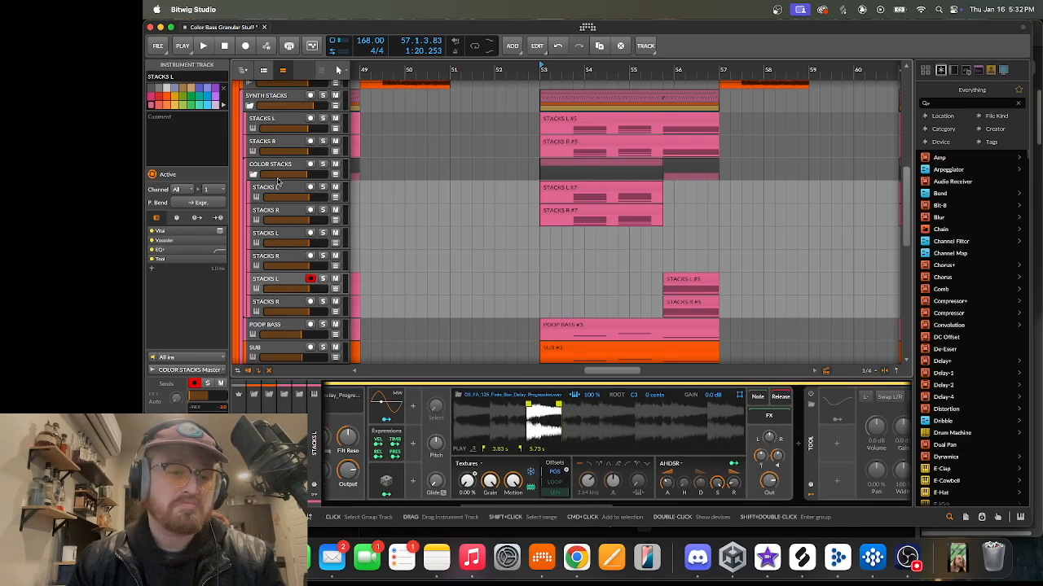
- Solo the COLOR STACKS group and audition it from bar 53
{"action": "left_click", "coordinate": [323, 165]}
{"action": "key", "text": "space"}
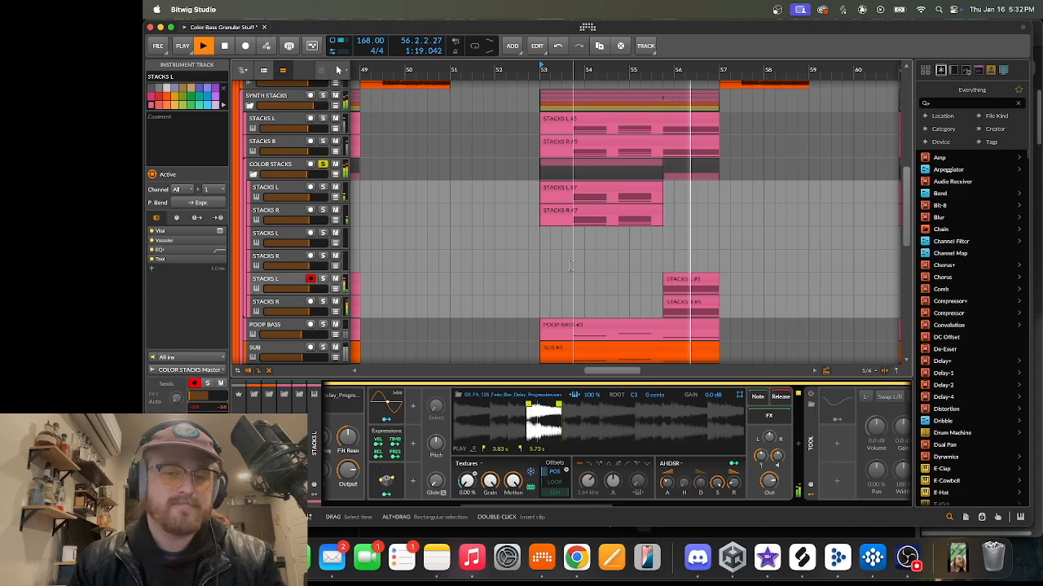
{"action": "scroll", "coordinate": [574, 265], "scroll_direction": "right", "scroll_amount": 10}
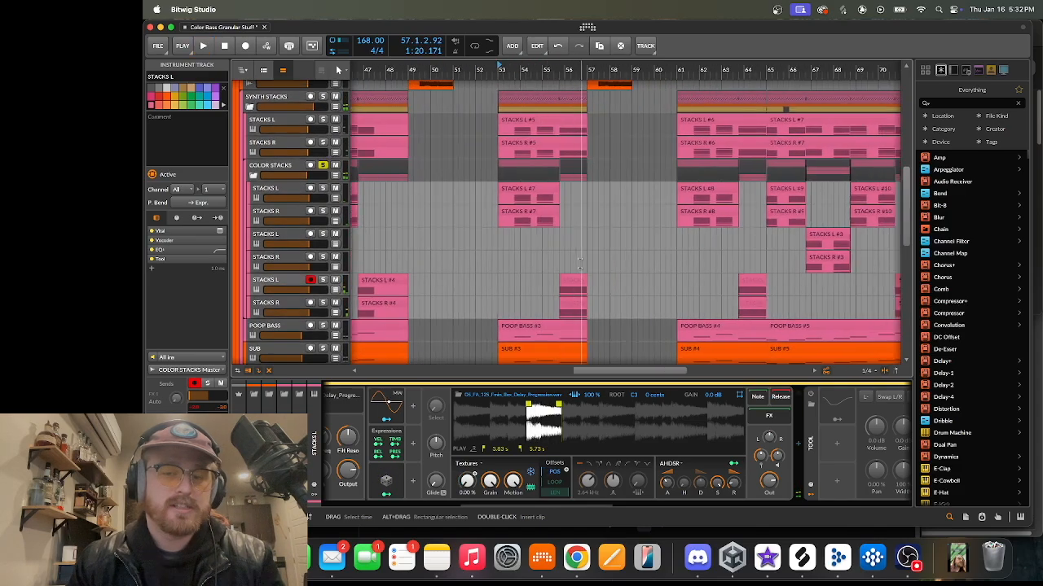
- Audition the soloed COLOR STACKS group from bar 65 through the start of bar 73, following its alternating left and right clips
{"action": "left_click", "coordinate": [523, 70]}
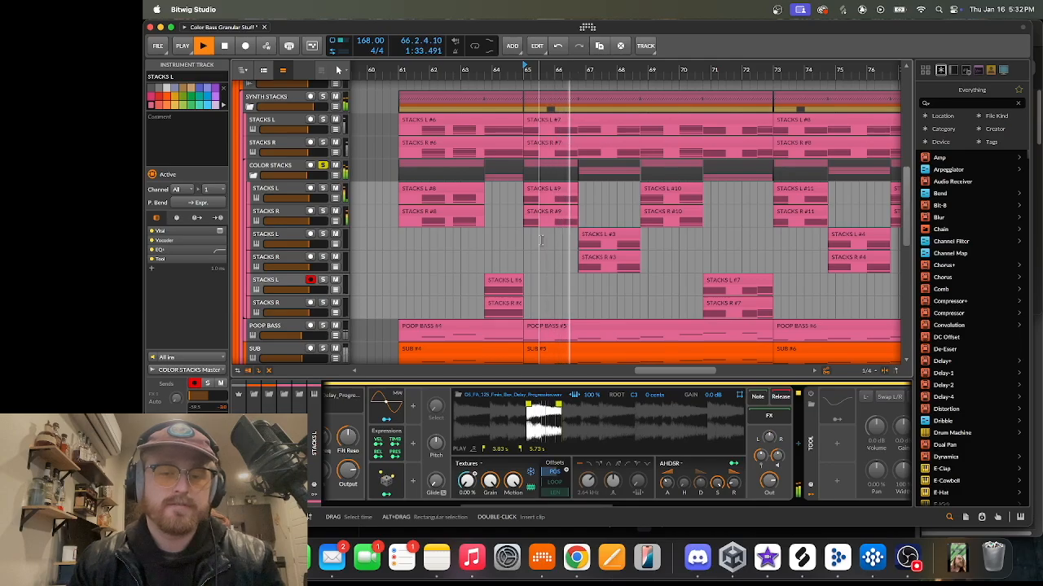
{"action": "scroll", "coordinate": [651, 269], "scroll_direction": "right", "scroll_amount": 2}
{"action": "scroll", "coordinate": [651, 269], "scroll_direction": "up", "scroll_amount": 1}
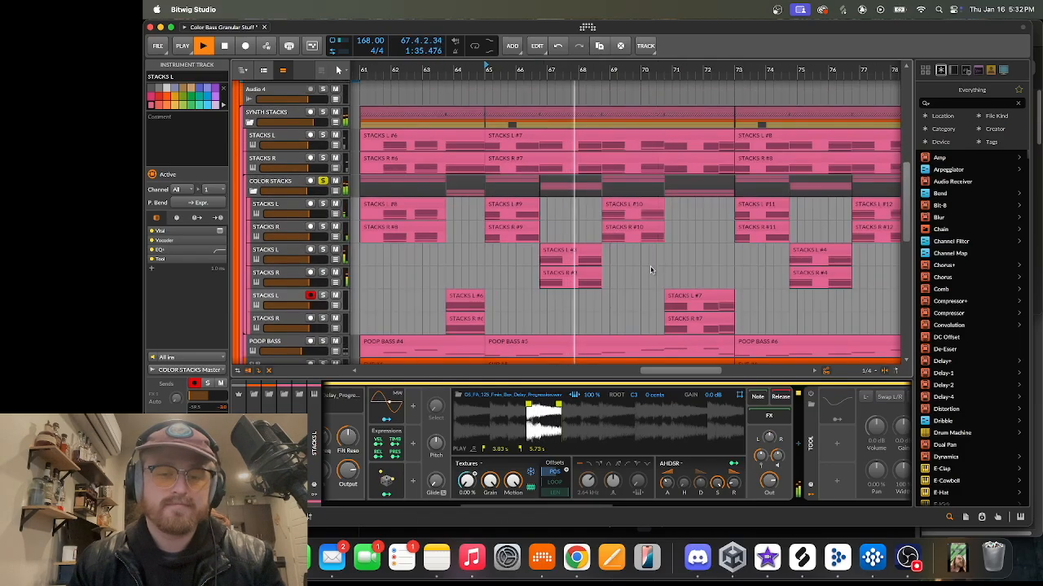
{"action": "scroll", "coordinate": [650, 270], "scroll_direction": "up", "scroll_amount": 3}
{"action": "scroll", "coordinate": [571, 262], "scroll_direction": "down", "scroll_amount": 1}
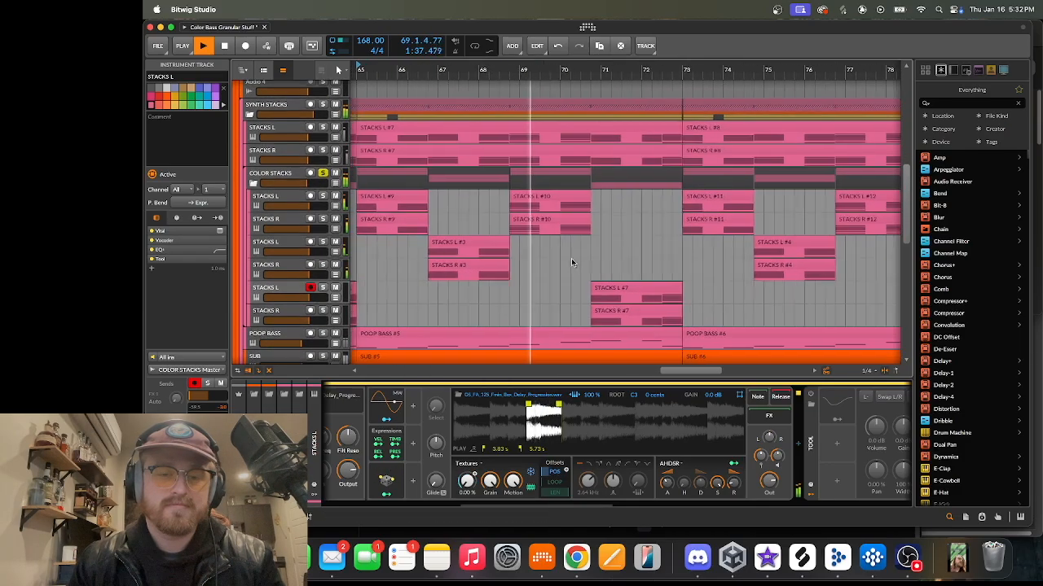
{"action": "scroll", "coordinate": [571, 262], "scroll_direction": "right", "scroll_amount": 1}
{"action": "scroll", "coordinate": [605, 242], "scroll_direction": "right", "scroll_amount": 2}
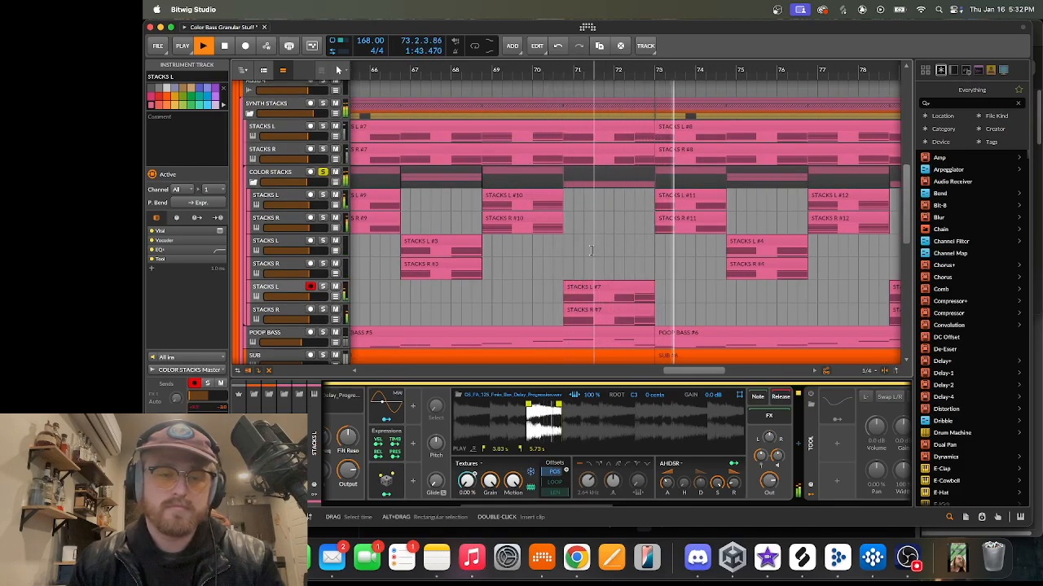
{"action": "key", "text": "space"}
- Clear the COLOR STACKS solo and play the full mix from bar 49, following the stack tracks to bar 57
{"action": "scroll", "coordinate": [559, 236], "scroll_direction": "down", "scroll_amount": 3}
{"action": "scroll", "coordinate": [559, 235], "scroll_direction": "down", "scroll_amount": 2}
{"action": "scroll", "coordinate": [559, 235], "scroll_direction": "up", "scroll_amount": 3}
{"action": "scroll", "coordinate": [529, 163], "scroll_direction": "left", "scroll_amount": 3}
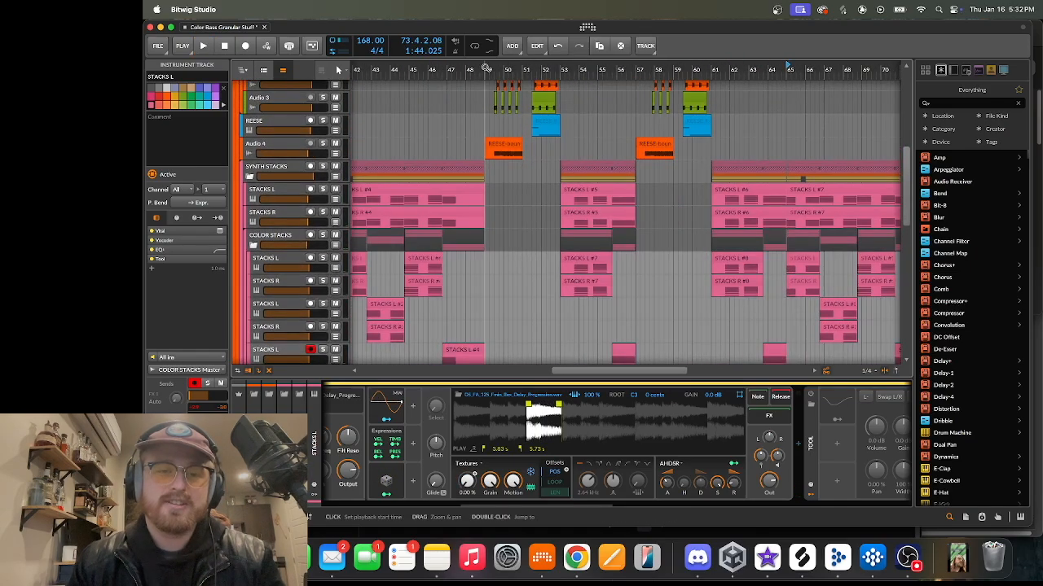
{"action": "left_click", "coordinate": [486, 69]}
{"action": "key", "text": "space"}
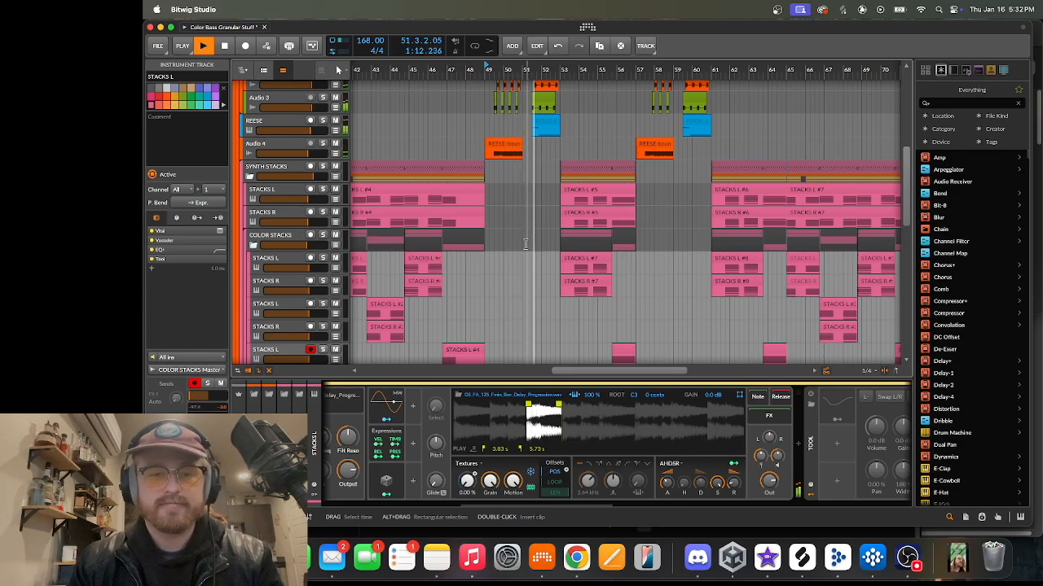
{"action": "scroll", "coordinate": [534, 260], "scroll_direction": "up", "scroll_amount": 1}
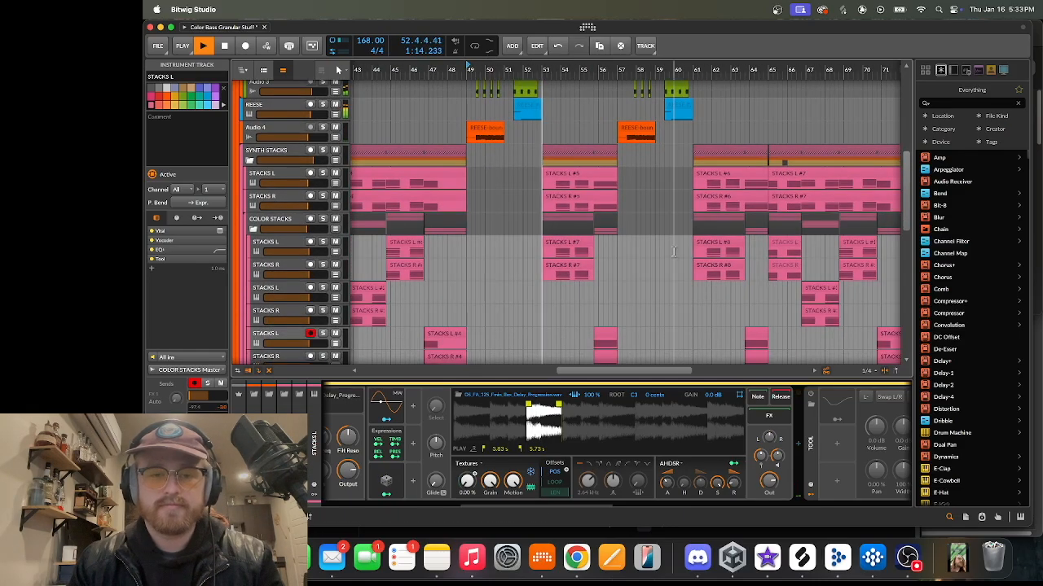
{"action": "scroll", "coordinate": [676, 265], "scroll_direction": "up", "scroll_amount": 2}
{"action": "scroll", "coordinate": [653, 251], "scroll_direction": "down", "scroll_amount": 1}
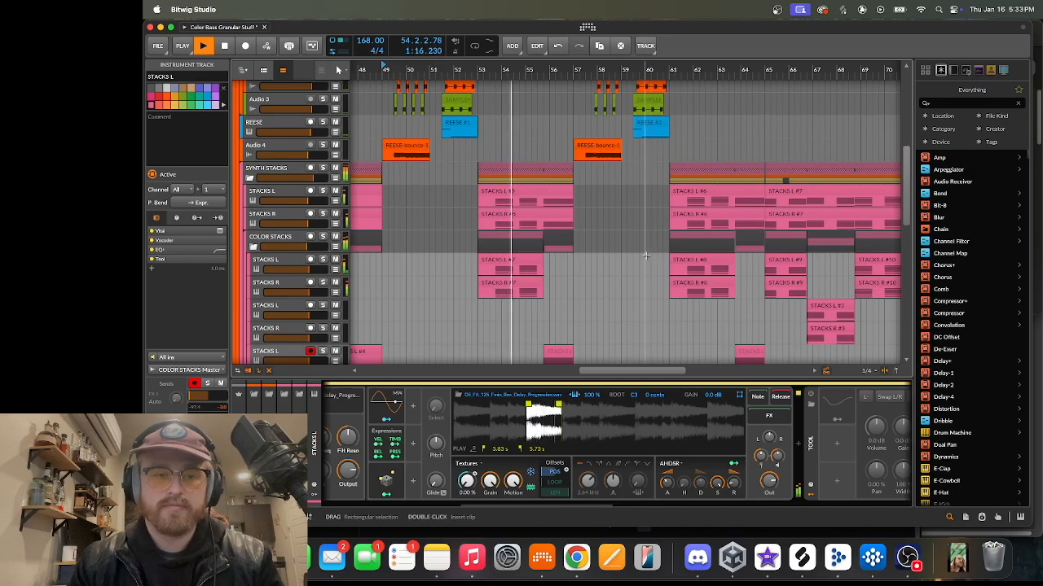
{"action": "scroll", "coordinate": [639, 261], "scroll_direction": "down", "scroll_amount": 3}
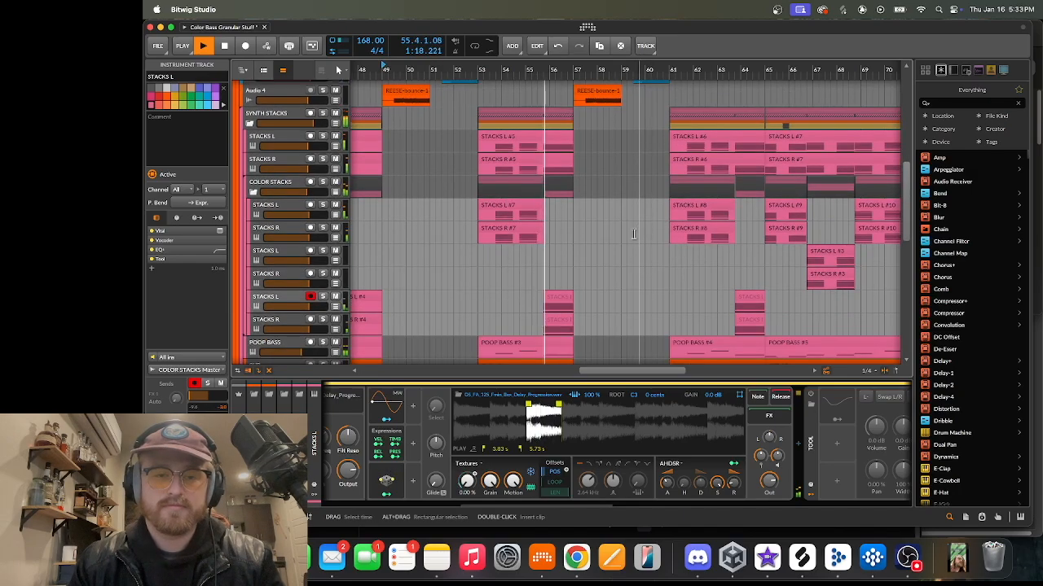
{"action": "scroll", "coordinate": [624, 189], "scroll_direction": "up", "scroll_amount": 5}
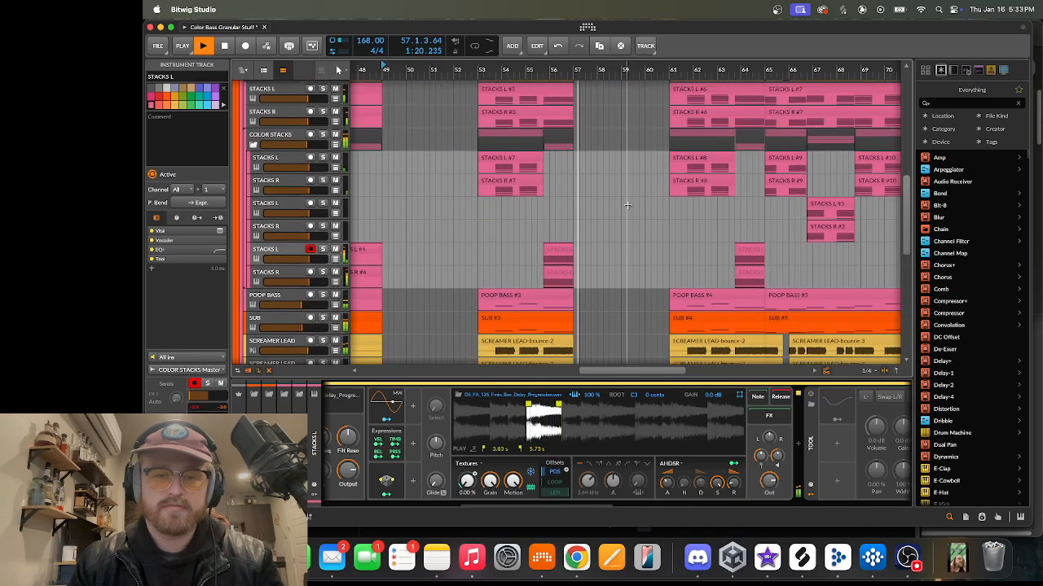
- Follow the full-mix playback from bar 57 to bar 68 across the CRYSTAL CHIMES, REESE, SYNTH STACKS and COLOR STACKS tracks
{"action": "scroll", "coordinate": [607, 211], "scroll_direction": "up", "scroll_amount": 2}
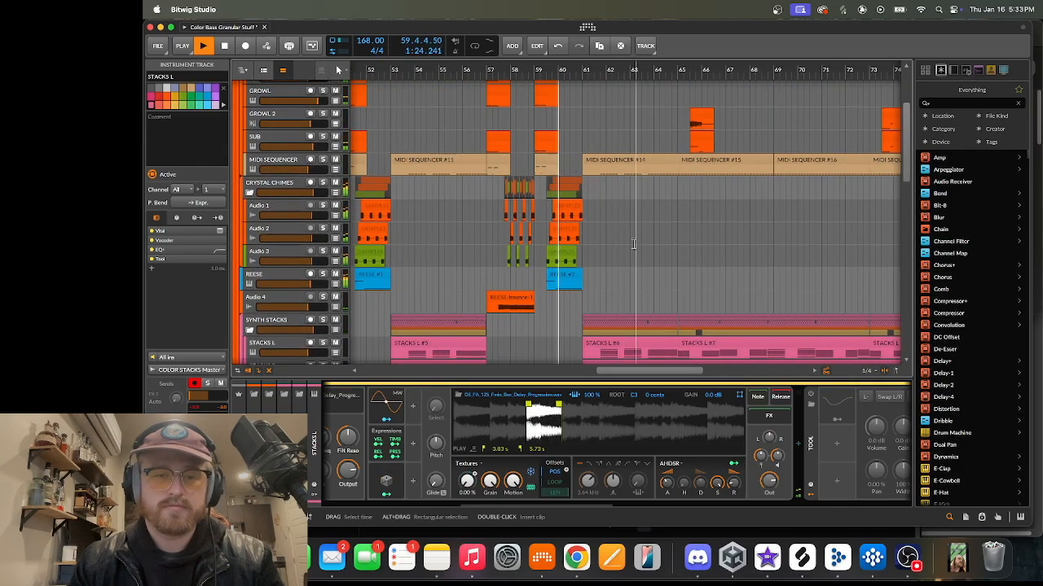
{"action": "scroll", "coordinate": [634, 243], "scroll_direction": "up", "scroll_amount": 2}
{"action": "scroll", "coordinate": [627, 163], "scroll_direction": "down", "scroll_amount": 3}
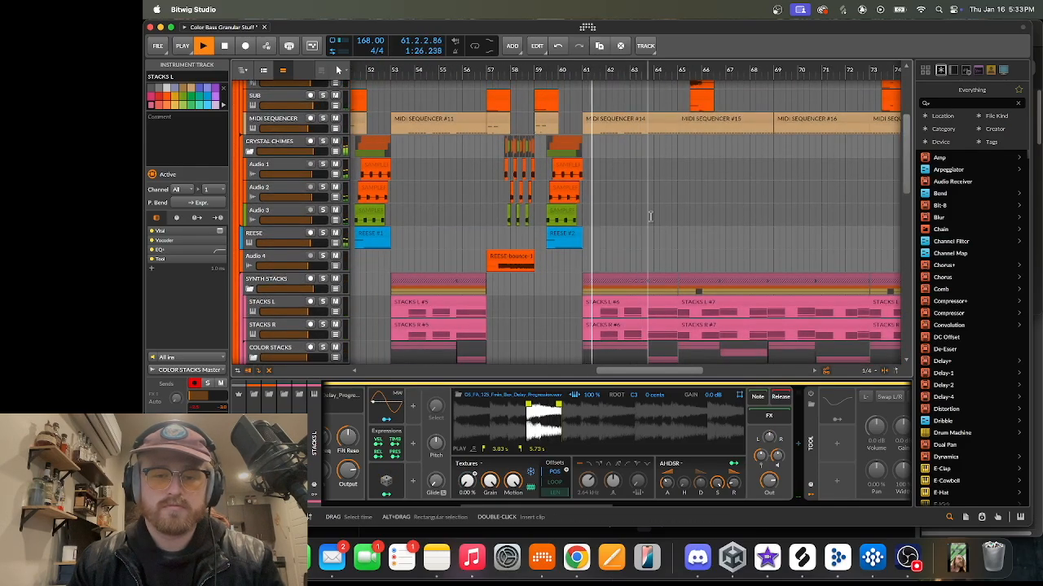
{"action": "scroll", "coordinate": [650, 216], "scroll_direction": "down", "scroll_amount": 5}
{"action": "scroll", "coordinate": [650, 215], "scroll_direction": "right", "scroll_amount": 3}
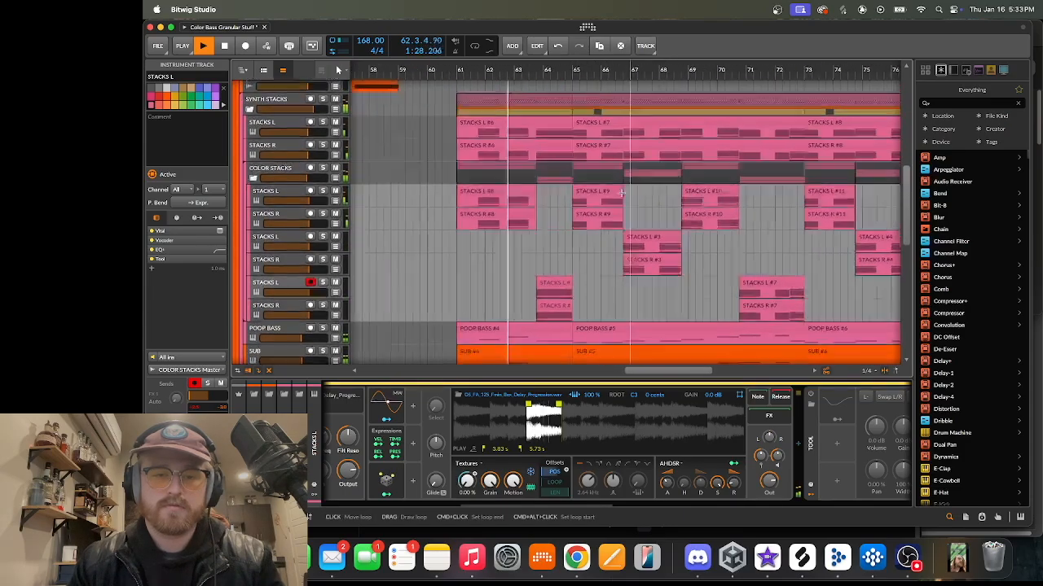
{"action": "scroll", "coordinate": [622, 192], "scroll_direction": "up", "scroll_amount": 1}
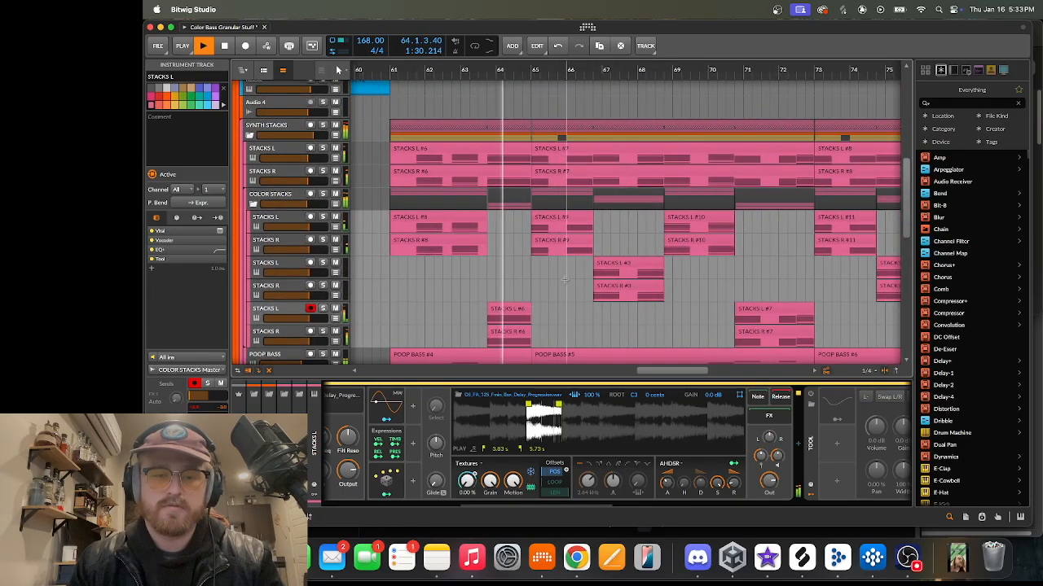
{"action": "scroll", "coordinate": [565, 278], "scroll_direction": "down", "scroll_amount": 1}
{"action": "scroll", "coordinate": [564, 278], "scroll_direction": "right", "scroll_amount": 1}
{"action": "left_click", "coordinate": [605, 208]}
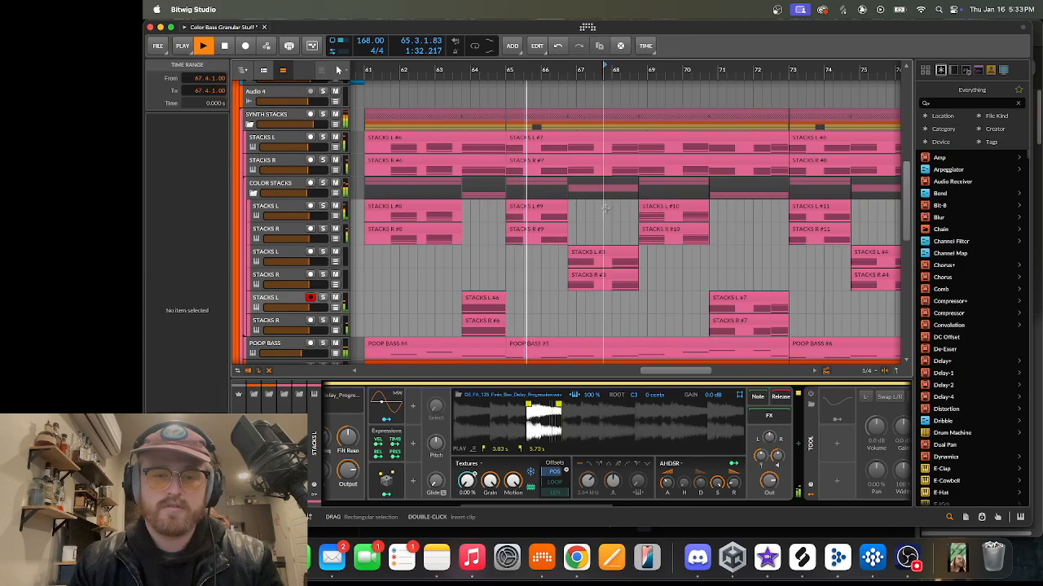
{"action": "scroll", "coordinate": [603, 210], "scroll_direction": "up", "scroll_amount": 10}
{"action": "scroll", "coordinate": [604, 210], "scroll_direction": "right", "scroll_amount": 2}
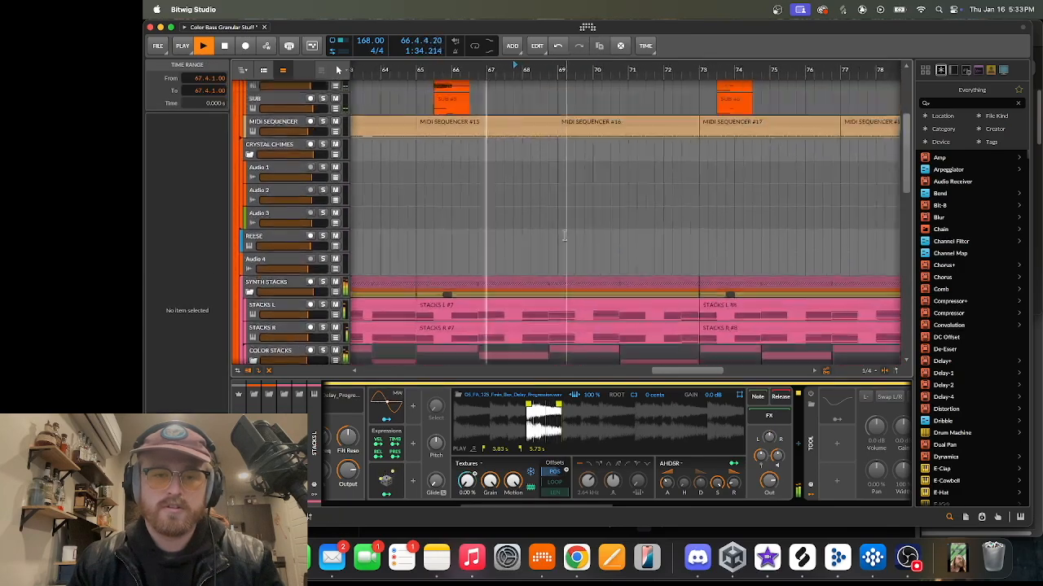
{"action": "scroll", "coordinate": [565, 250], "scroll_direction": "down", "scroll_amount": 10}
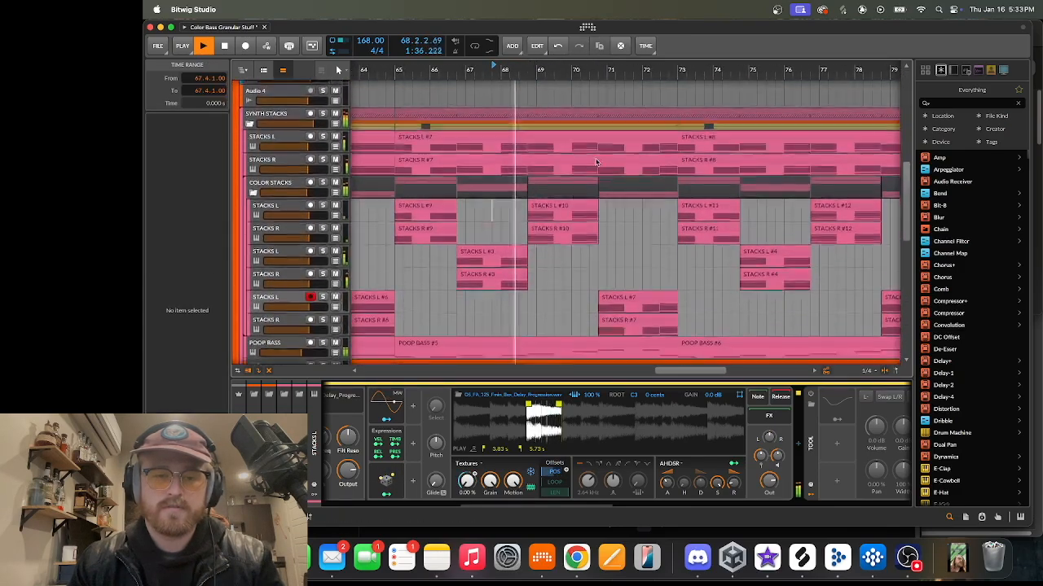
- Collapse the COLOR STACKS group and follow playback through the synth stacks, POOP BASS, SUB and SCREAMER LEAD clips to bar 78
{"action": "left_click", "coordinate": [254, 184]}
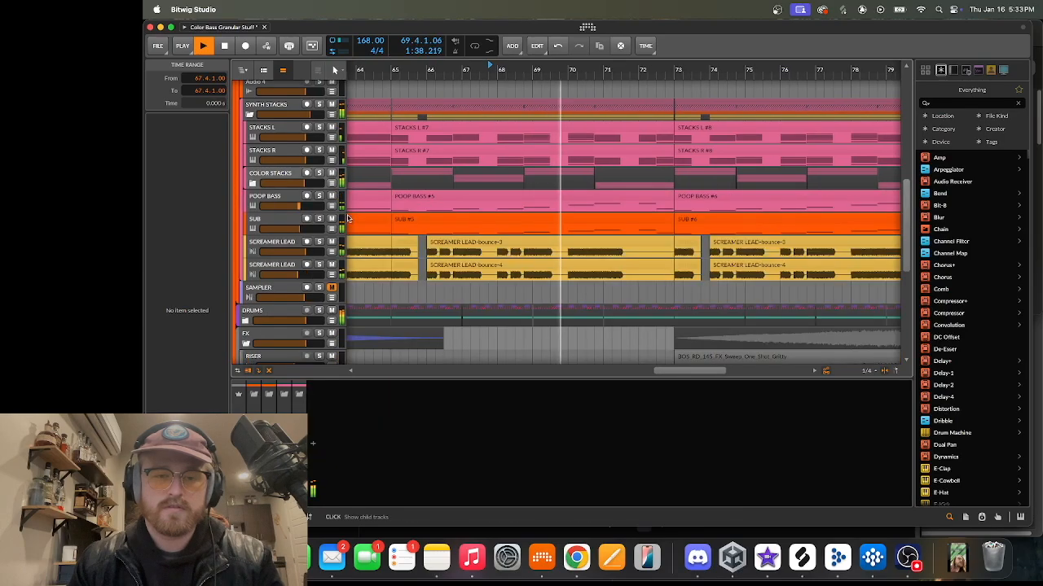
{"action": "scroll", "coordinate": [622, 118], "scroll_direction": "right", "scroll_amount": 3}
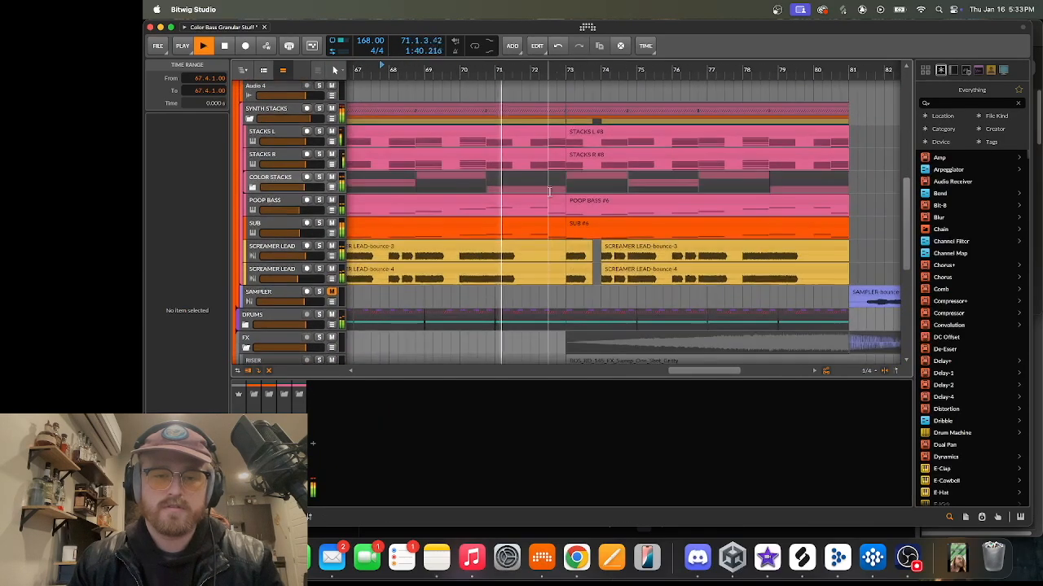
{"action": "scroll", "coordinate": [542, 183], "scroll_direction": "down", "scroll_amount": 2}
{"action": "scroll", "coordinate": [545, 185], "scroll_direction": "right", "scroll_amount": 1}
{"action": "scroll", "coordinate": [521, 236], "scroll_direction": "left", "scroll_amount": 2}
{"action": "scroll", "coordinate": [547, 289], "scroll_direction": "up", "scroll_amount": 2}
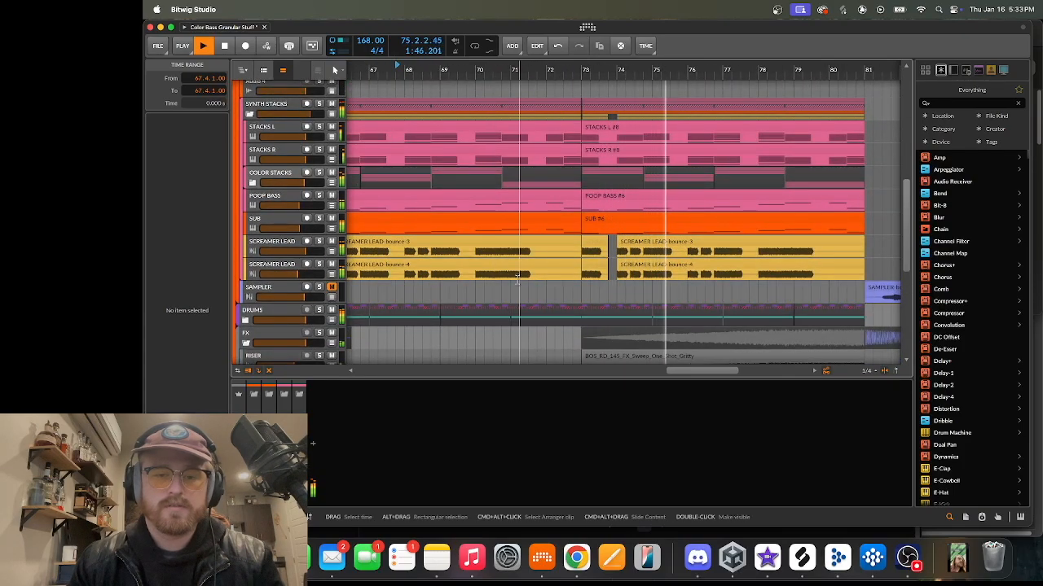
{"action": "scroll", "coordinate": [567, 291], "scroll_direction": "right", "scroll_amount": 5}
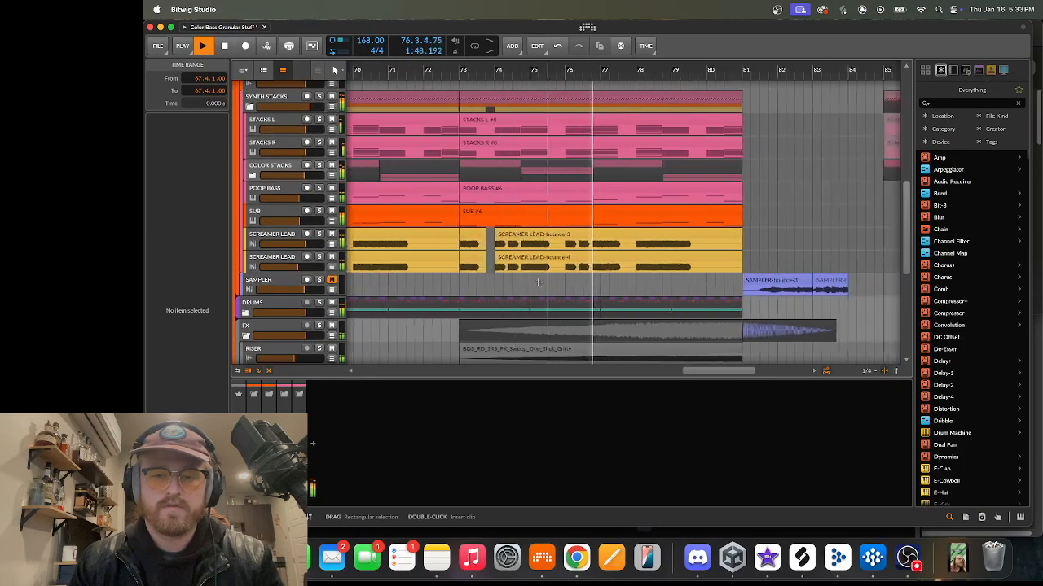
{"action": "scroll", "coordinate": [568, 285], "scroll_direction": "left", "scroll_amount": 1}
{"action": "scroll", "coordinate": [568, 282], "scroll_direction": "down", "scroll_amount": 1}
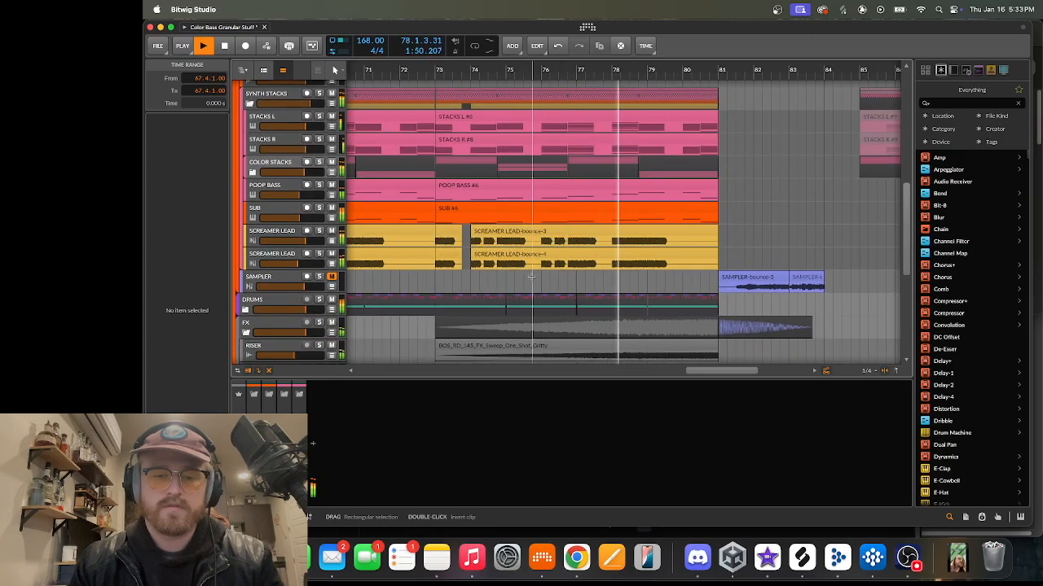
- Examine the FX and VOX tracks around bar 81, and the CRYSTAL CHIMES clips that follow, during playback
{"action": "scroll", "coordinate": [531, 277], "scroll_direction": "right", "scroll_amount": 2}
{"action": "scroll", "coordinate": [530, 277], "scroll_direction": "down", "scroll_amount": 8}
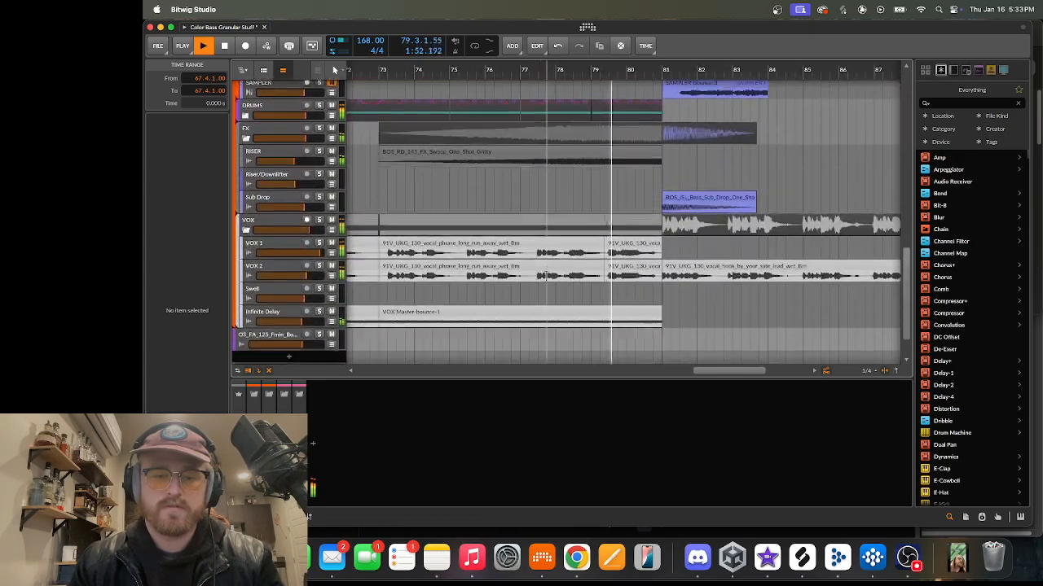
{"action": "scroll", "coordinate": [546, 275], "scroll_direction": "down", "scroll_amount": 2}
{"action": "scroll", "coordinate": [570, 269], "scroll_direction": "right", "scroll_amount": 1}
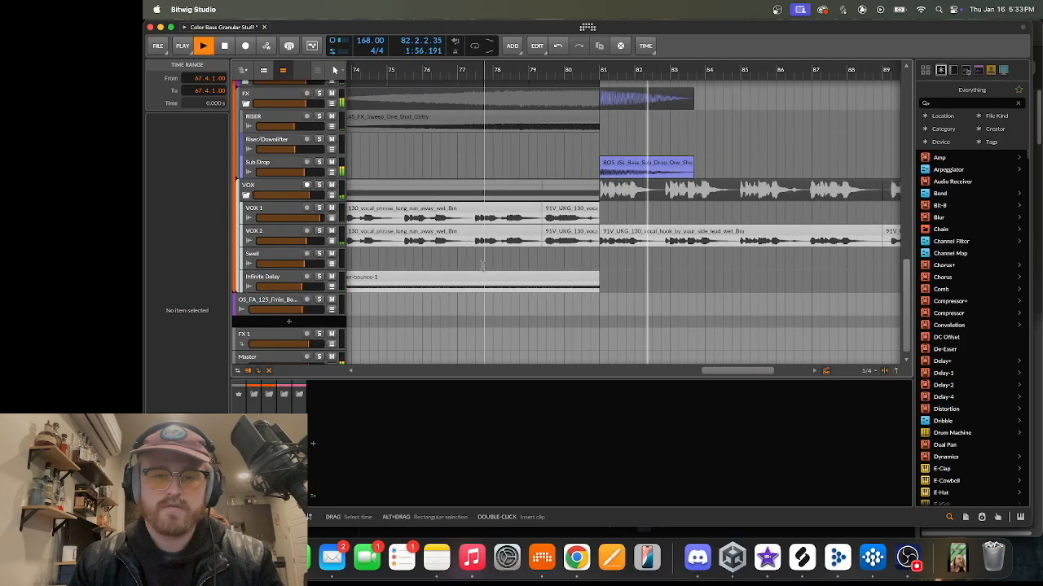
{"action": "scroll", "coordinate": [483, 265], "scroll_direction": "up", "scroll_amount": 12}
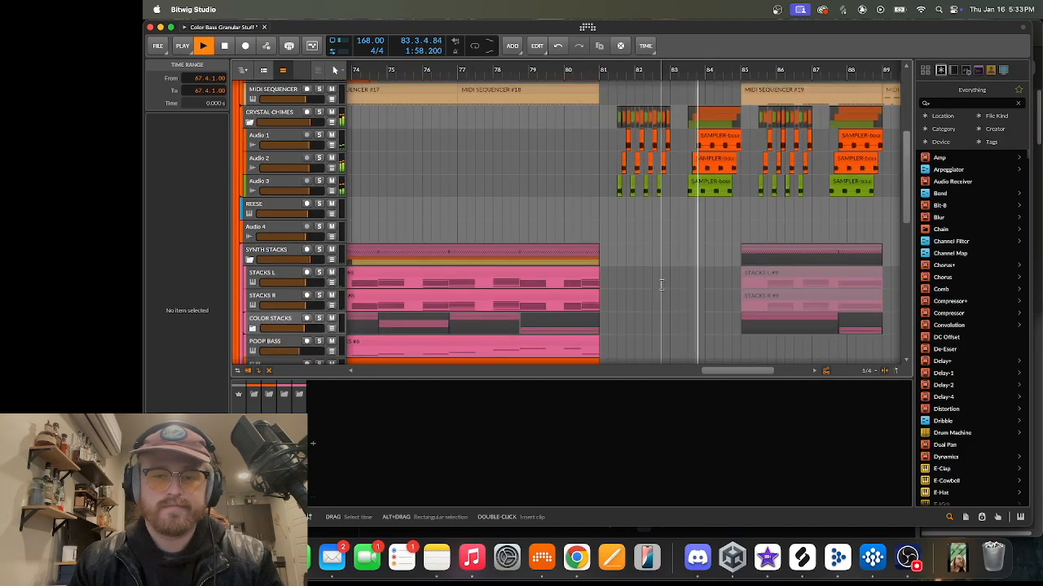